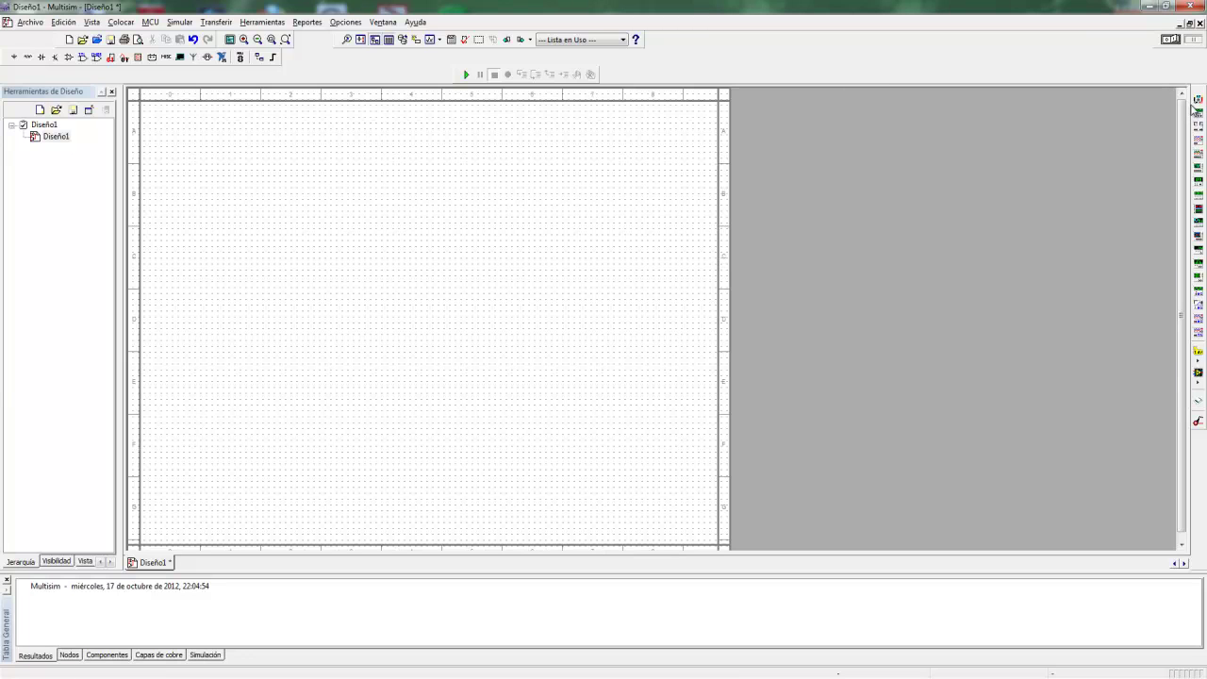
- Place three 1 kΩ resistors from the basic components on the schematic
click(28, 57)
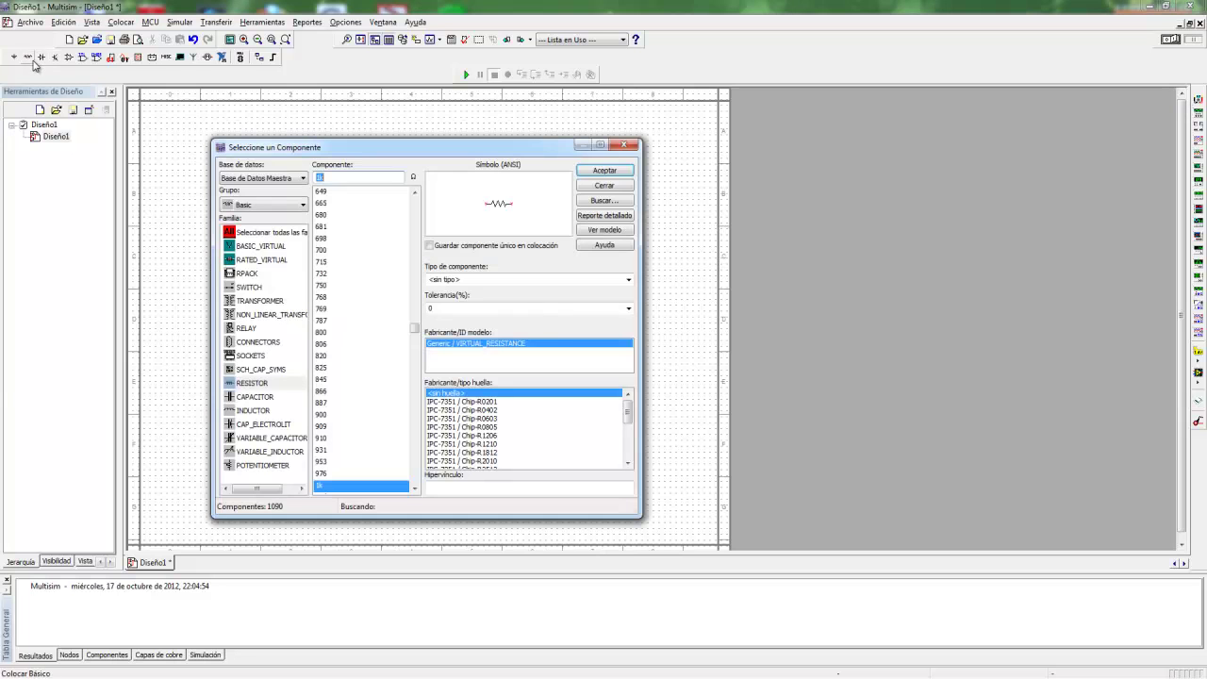
click(605, 172)
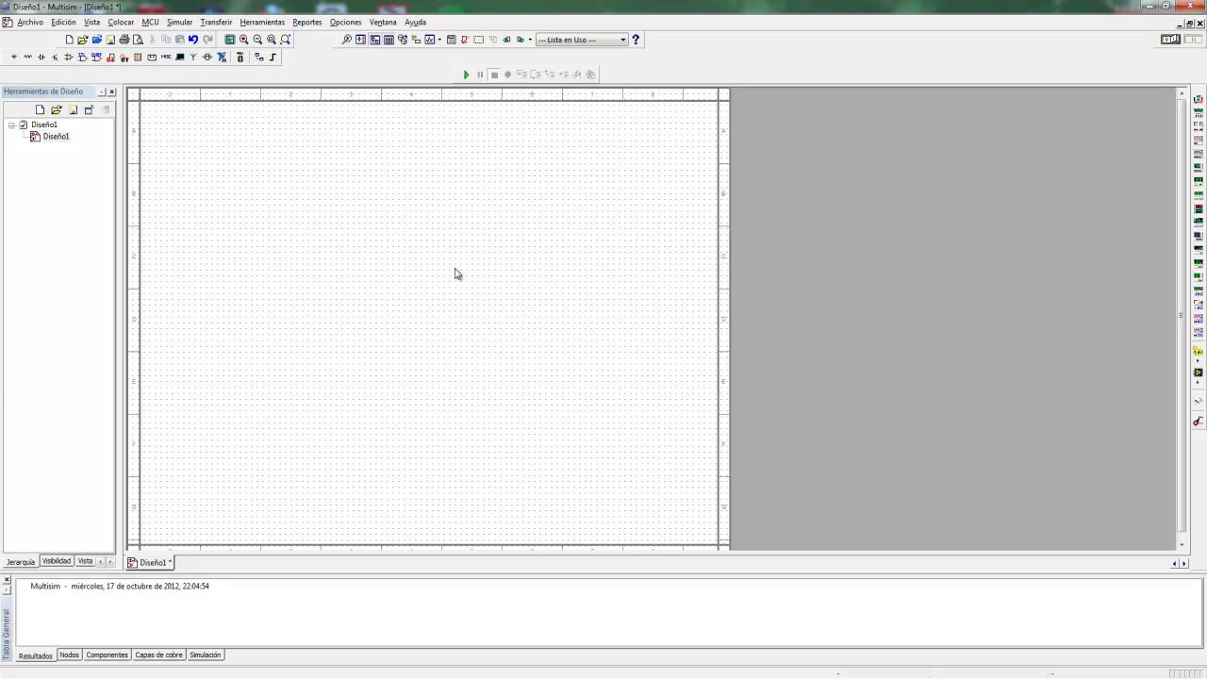
click(462, 269)
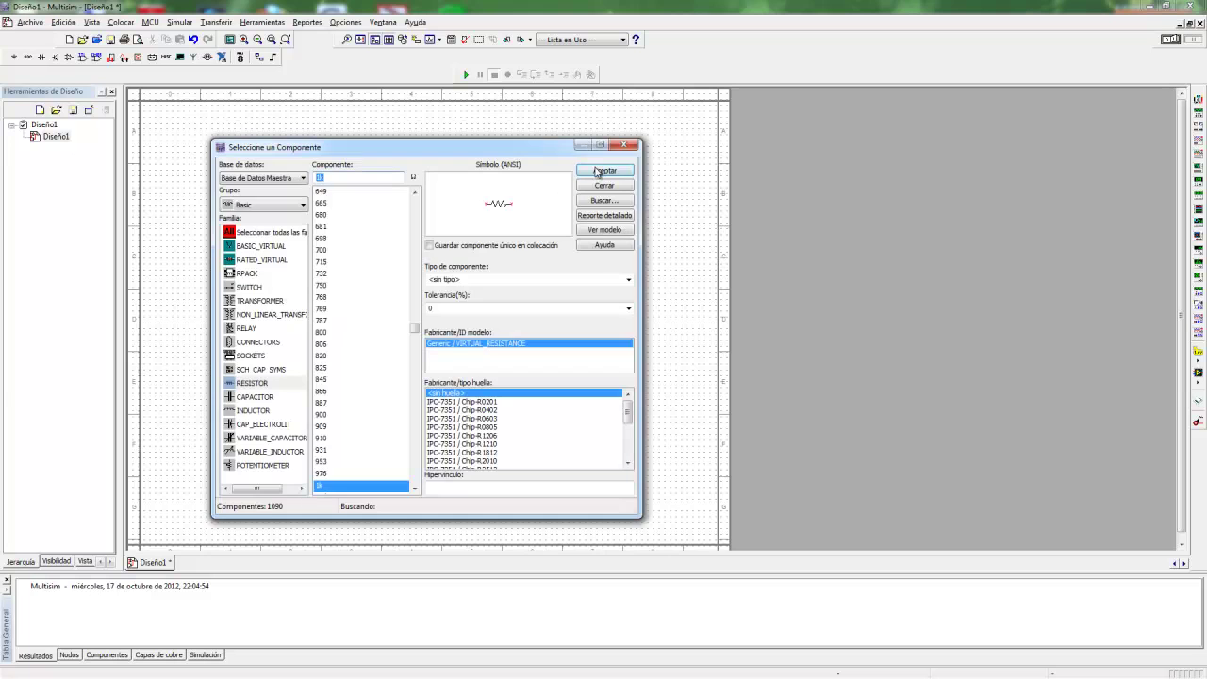
click(595, 170)
click(519, 323)
click(604, 171)
click(407, 387)
click(624, 144)
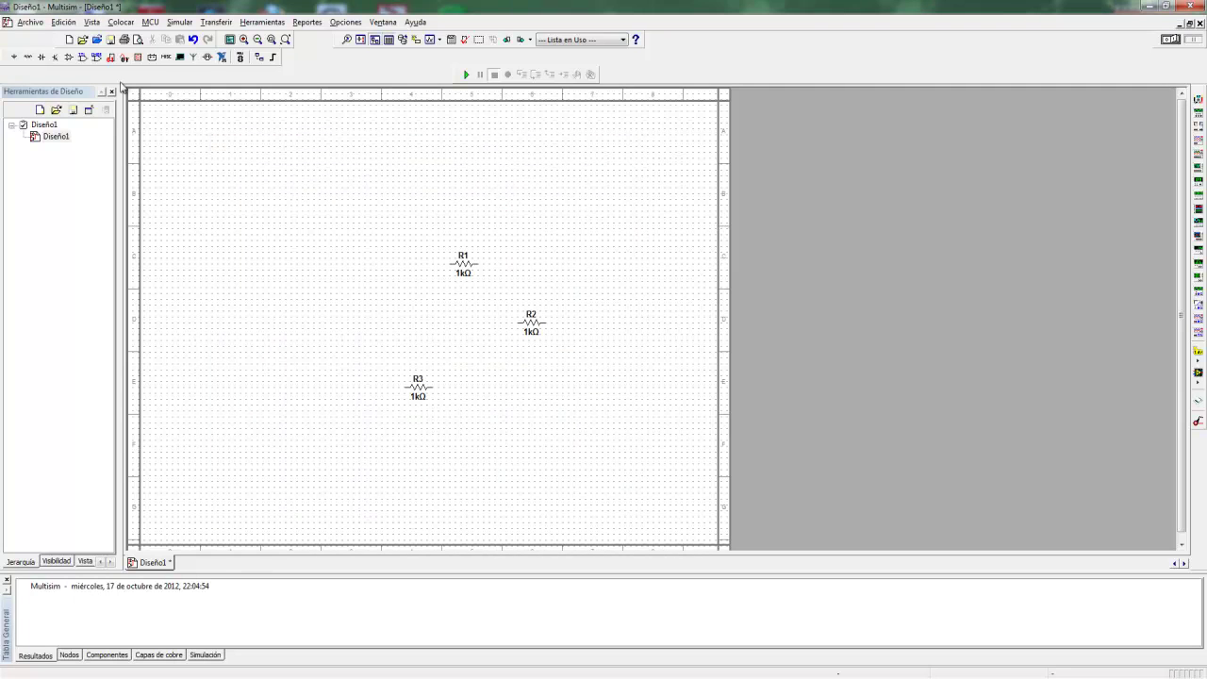
- Place an analog ground and a DC power source to the left of the resistors
click(13, 57)
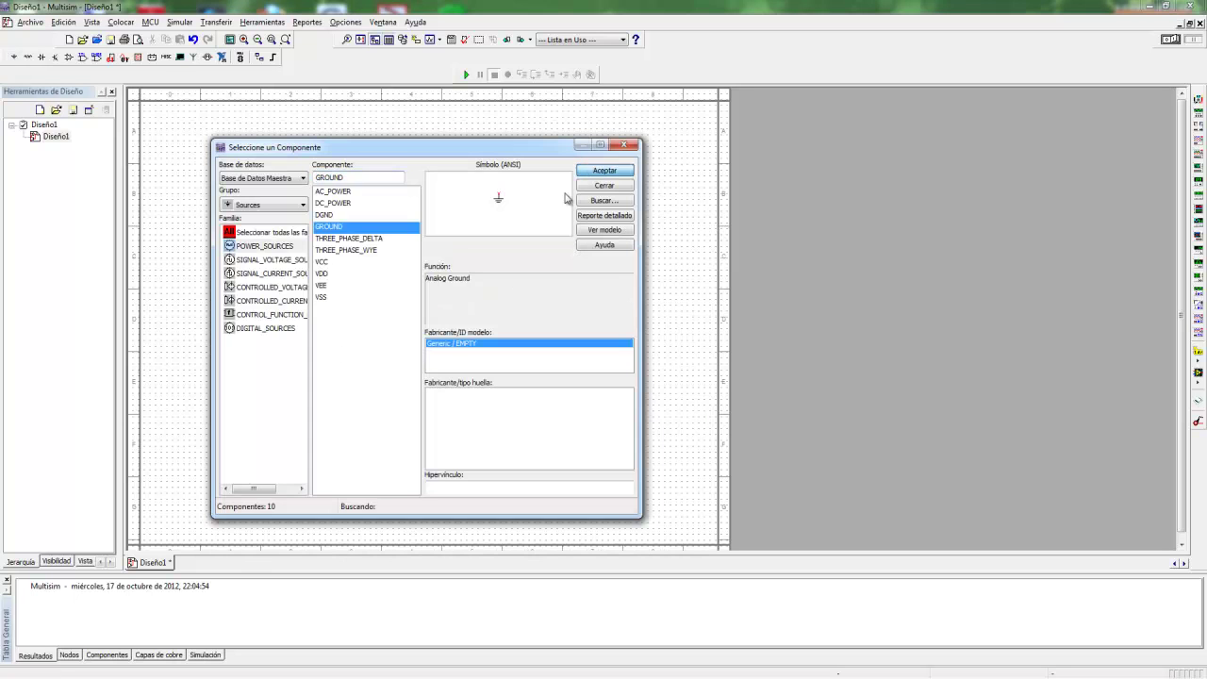
click(594, 171)
click(330, 355)
click(325, 204)
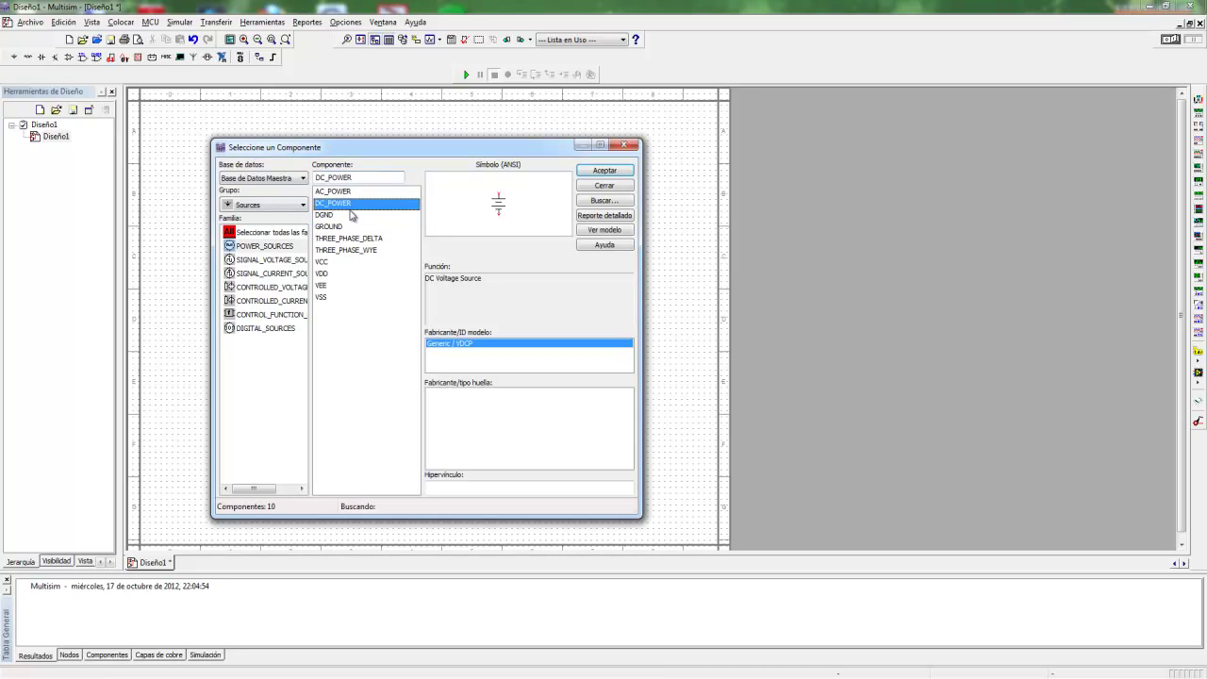
click(604, 171)
click(303, 279)
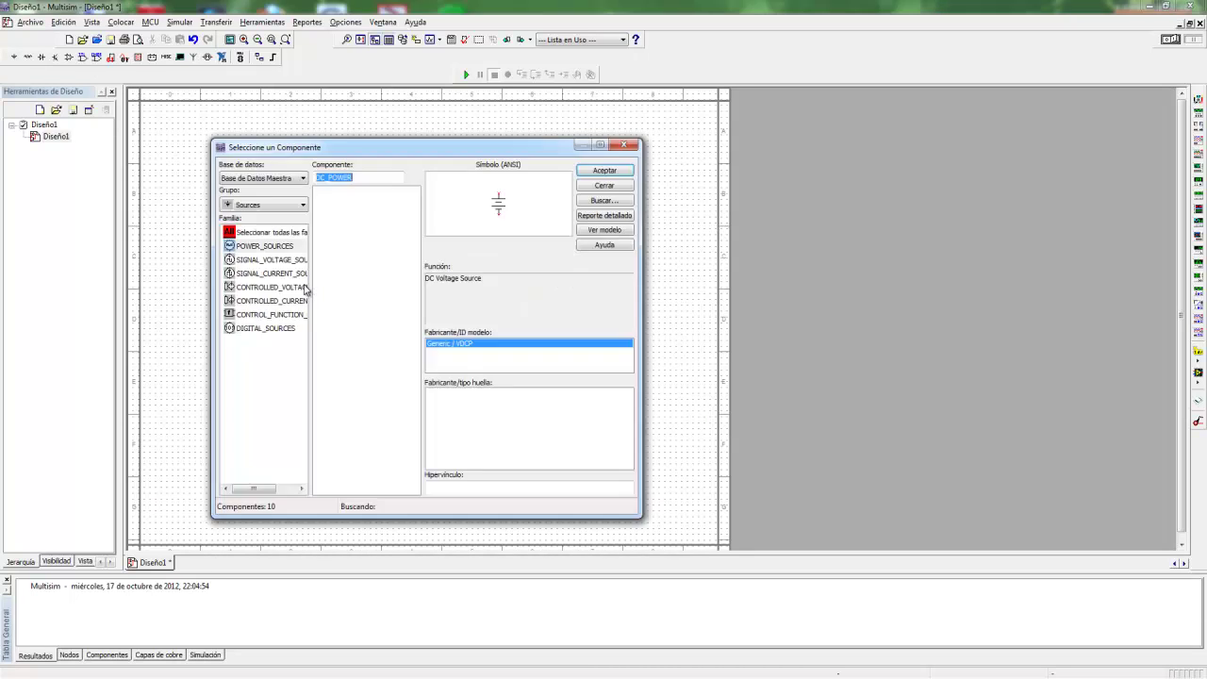
click(627, 149)
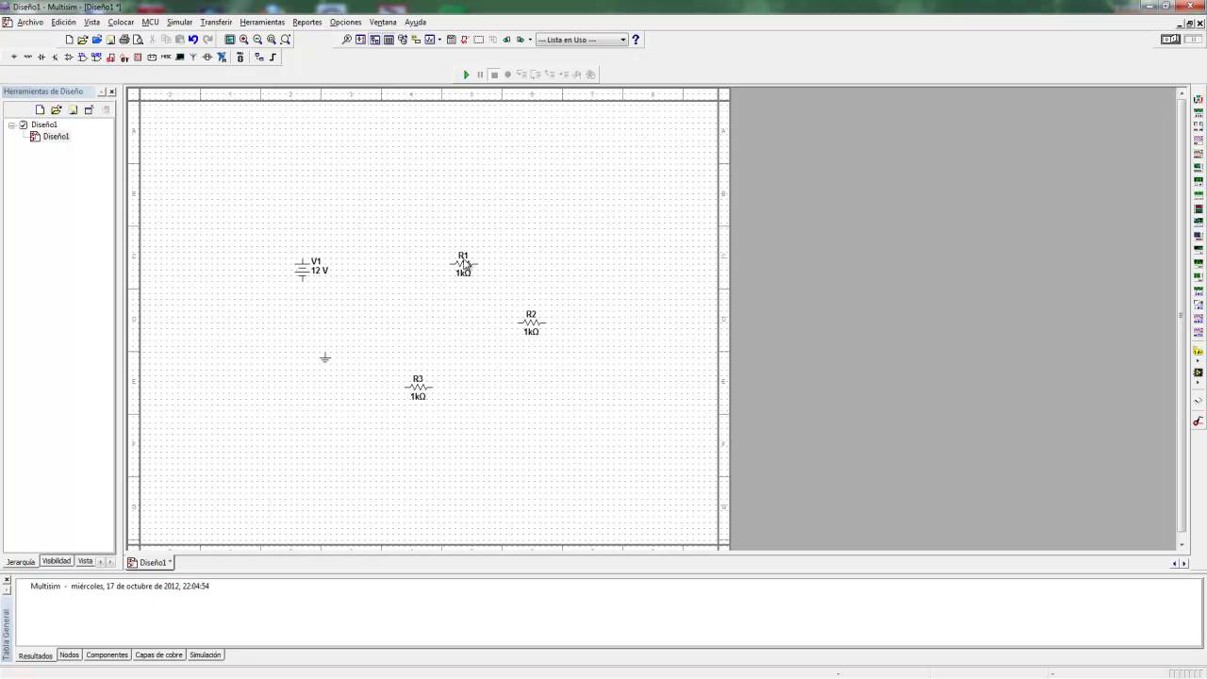
- Arrange the resistors as a loop with R1 above, R2 rotated vertical on the far side from the source, and R3 below
drag(464, 271, 419, 211)
drag(528, 320, 500, 257)
drag(533, 324, 475, 210)
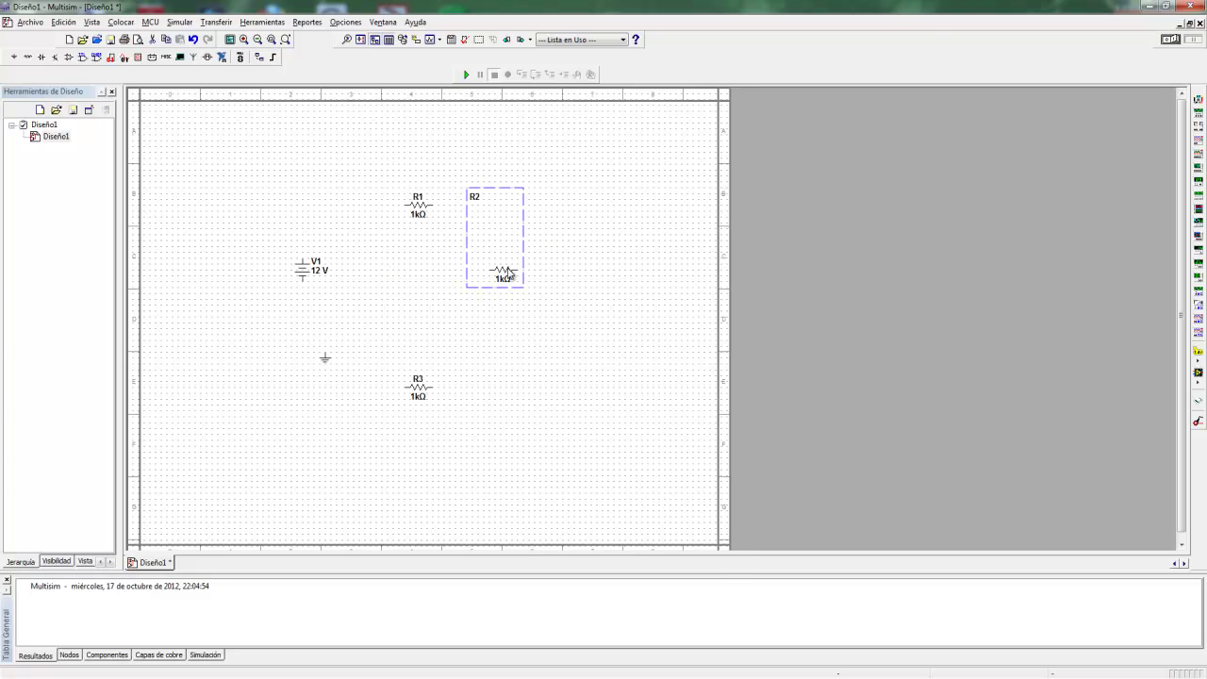
right_click(507, 271)
click(556, 366)
drag(423, 388, 421, 327)
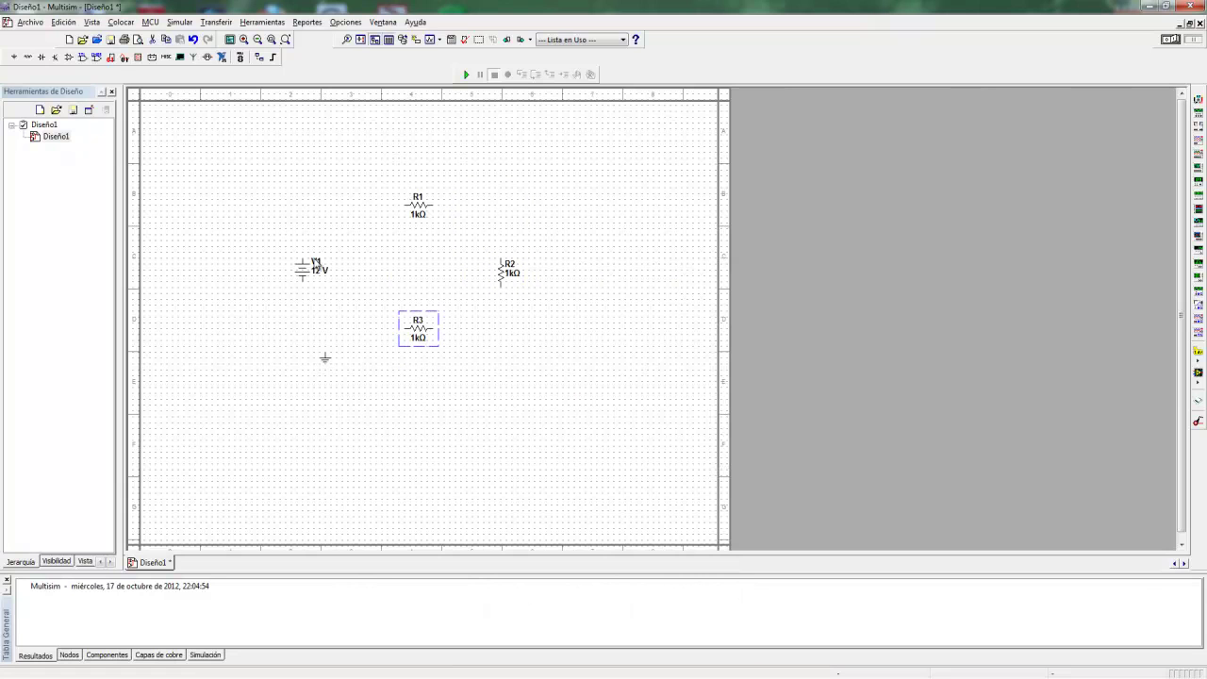
- Wire V1, R1, R2 and R3 in a series loop with ground connected, and move the ground symbol lower
click(303, 257)
click(401, 204)
click(433, 205)
click(501, 261)
click(502, 284)
click(403, 329)
click(323, 351)
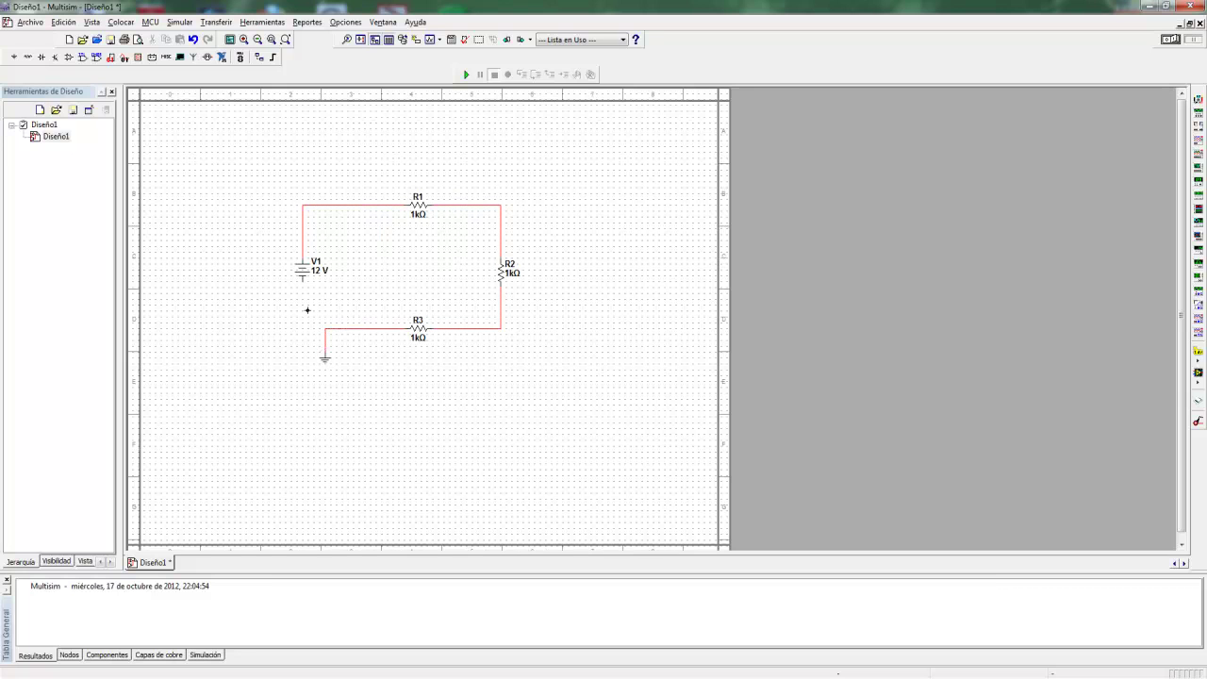
drag(329, 351, 326, 388)
click(487, 408)
- Place one multimeter to the left of source V1 and another above R1
click(1198, 99)
click(242, 258)
click(1197, 99)
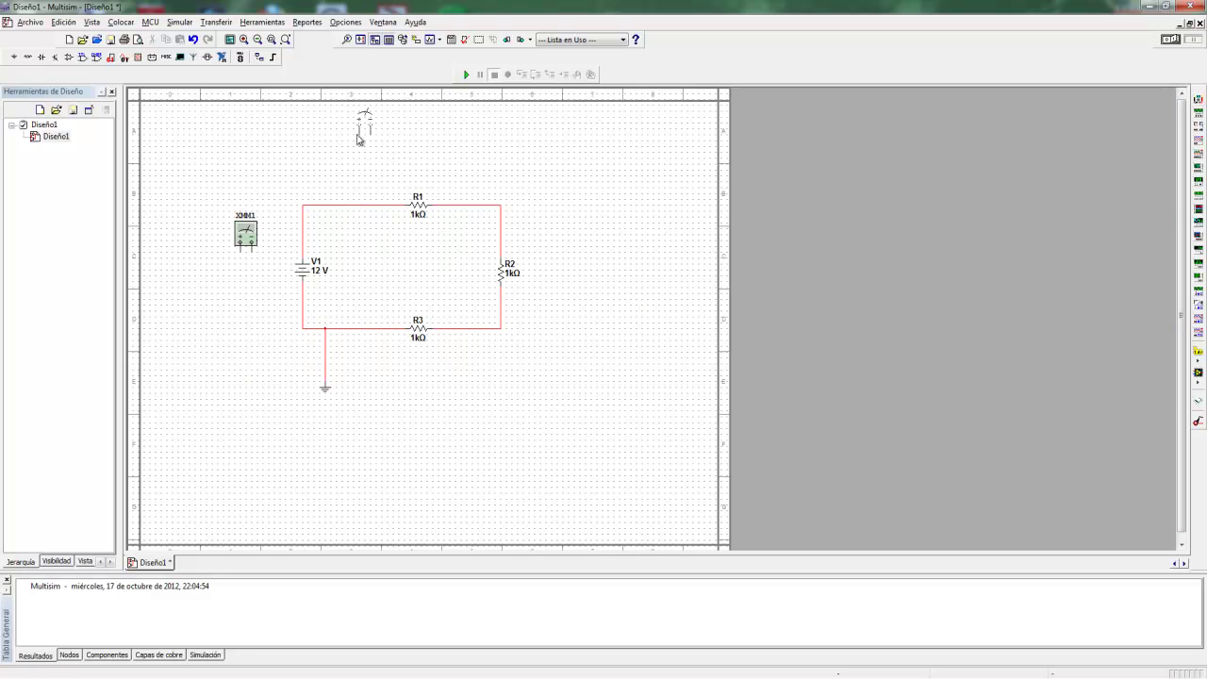
click(421, 149)
- Place a third multimeter to the right of R2 and rotate it 90° clockwise so its terminals face the resistor
click(1197, 99)
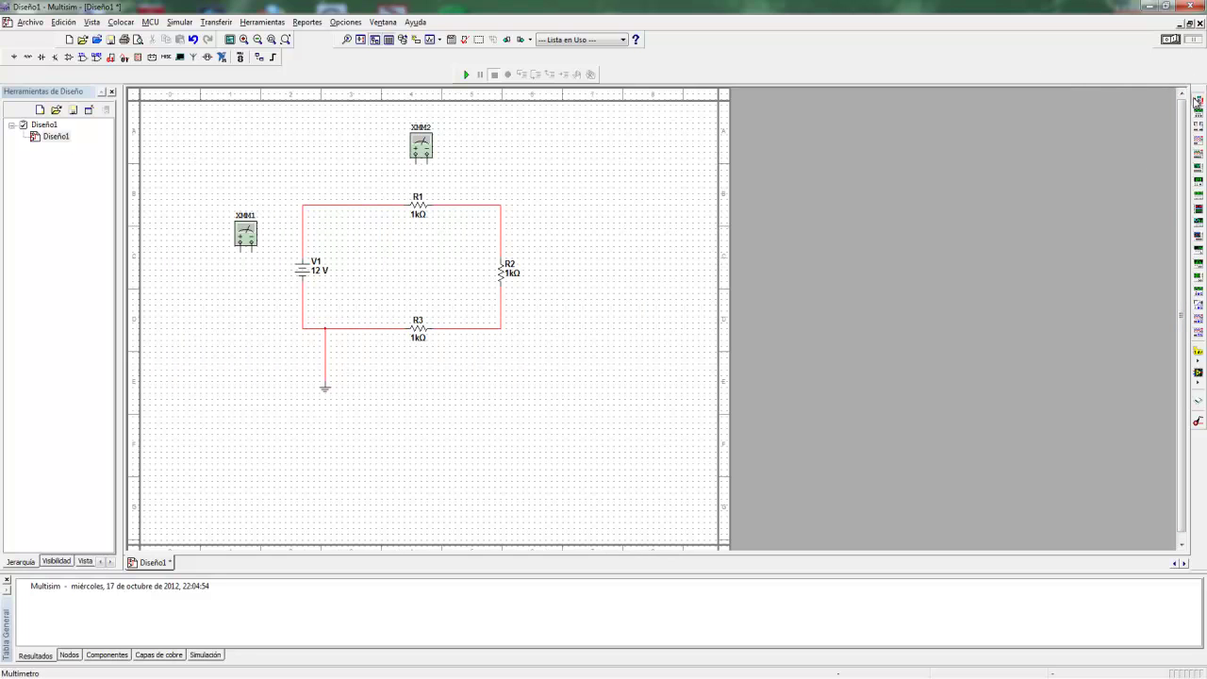
click(560, 262)
right_click(560, 263)
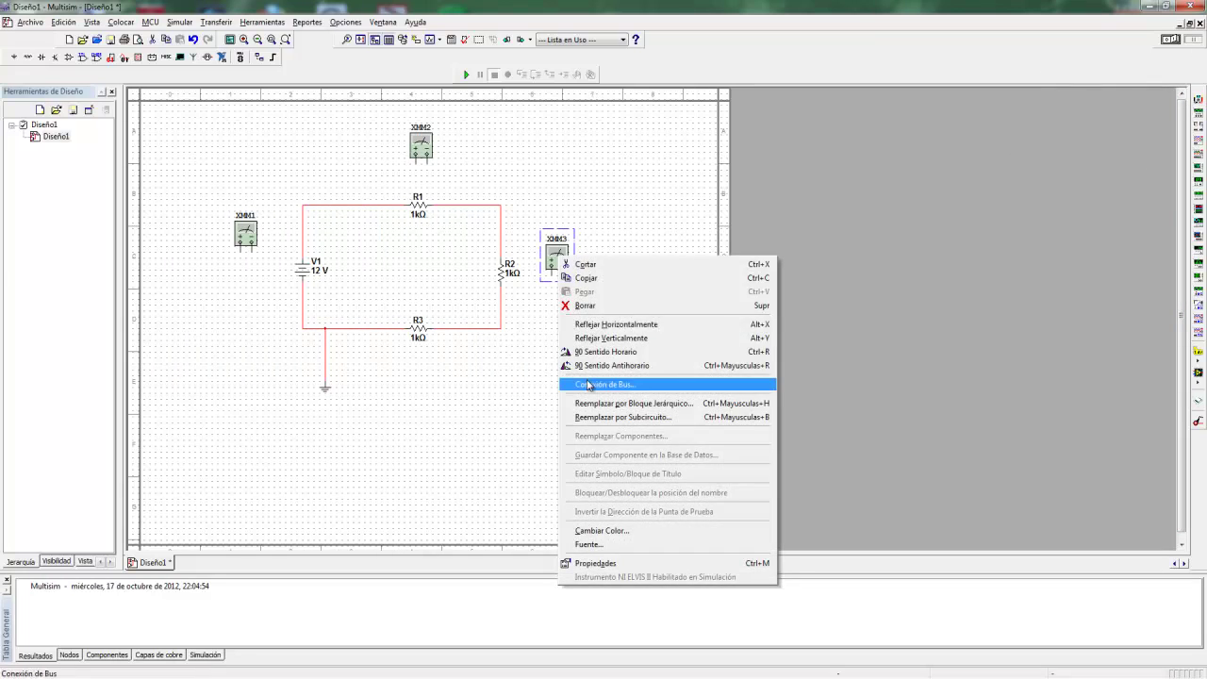
click(612, 348)
- Place a fourth multimeter below R3 and rotate it 90° clockwise twice so its terminals face up
click(1198, 99)
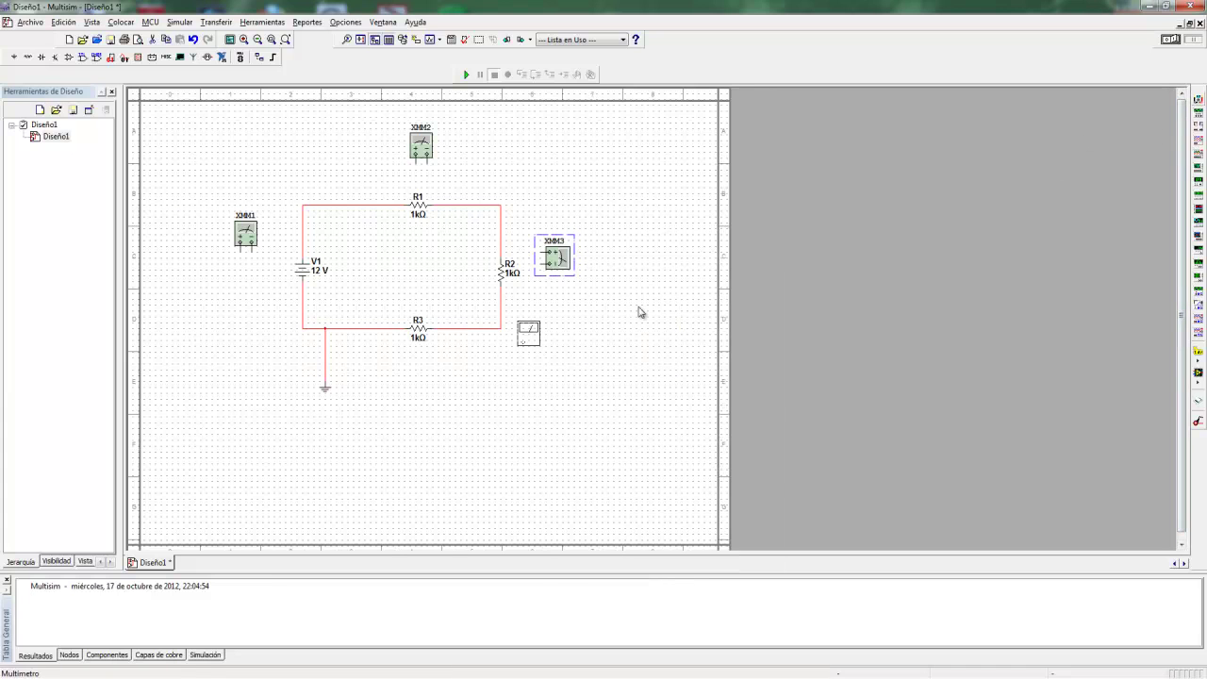
click(421, 365)
right_click(427, 369)
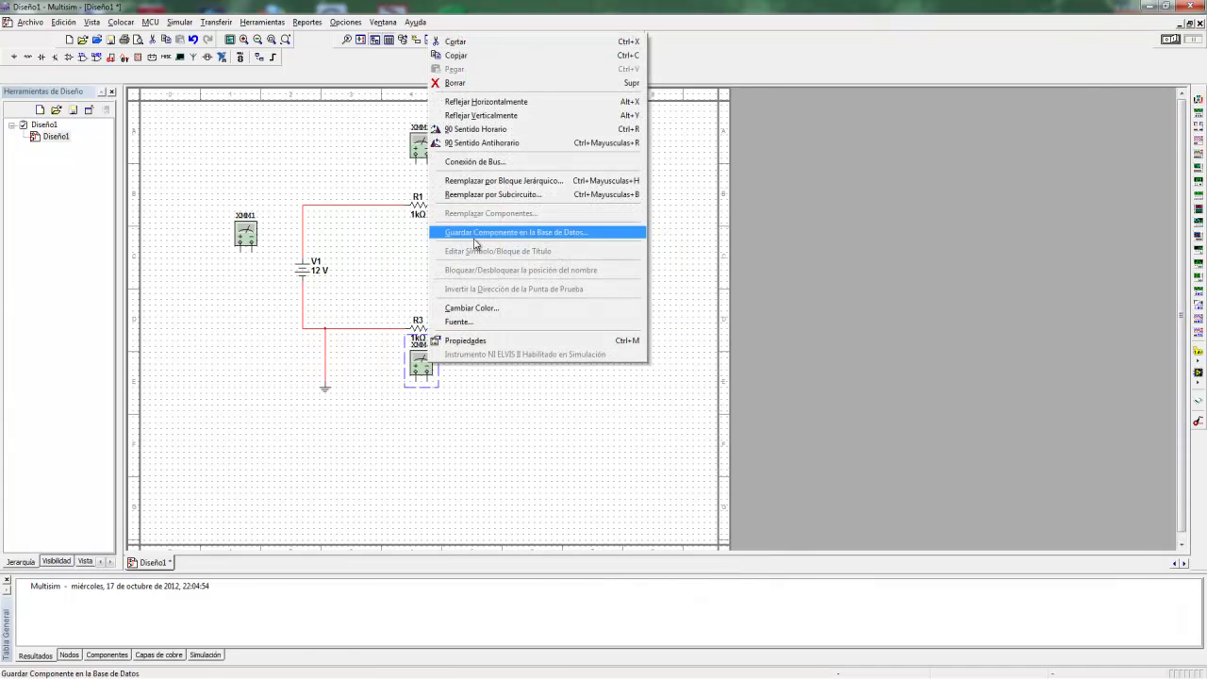
click(483, 129)
right_click(425, 377)
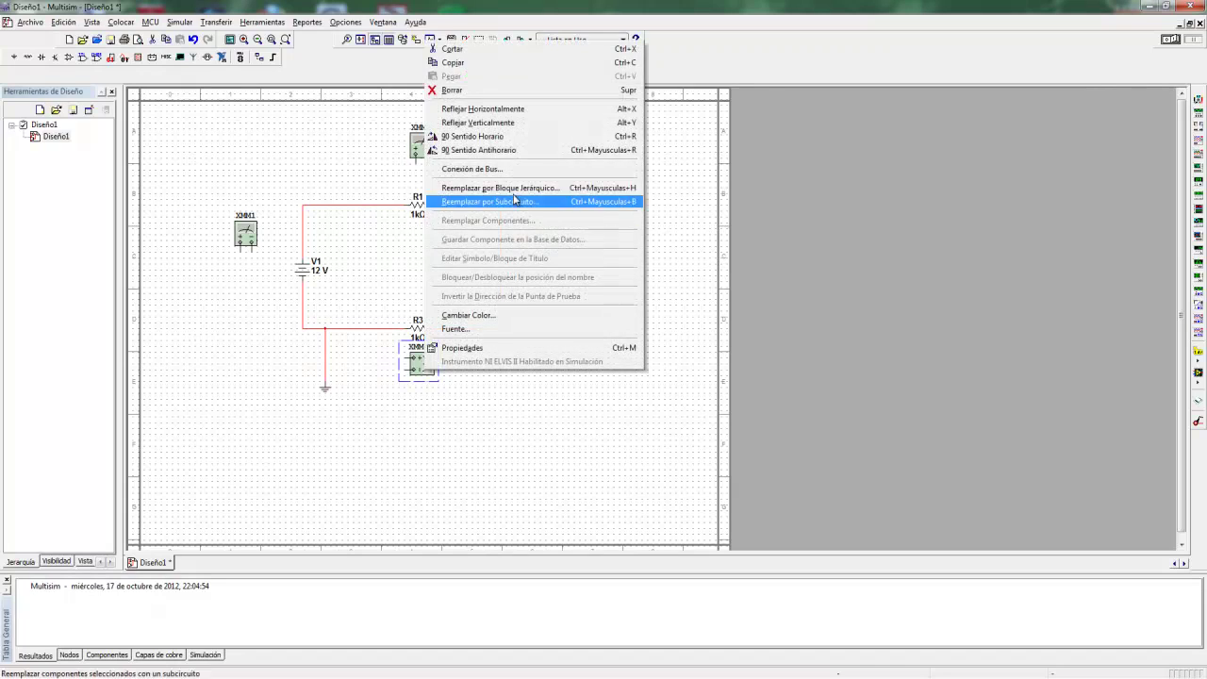
click(483, 132)
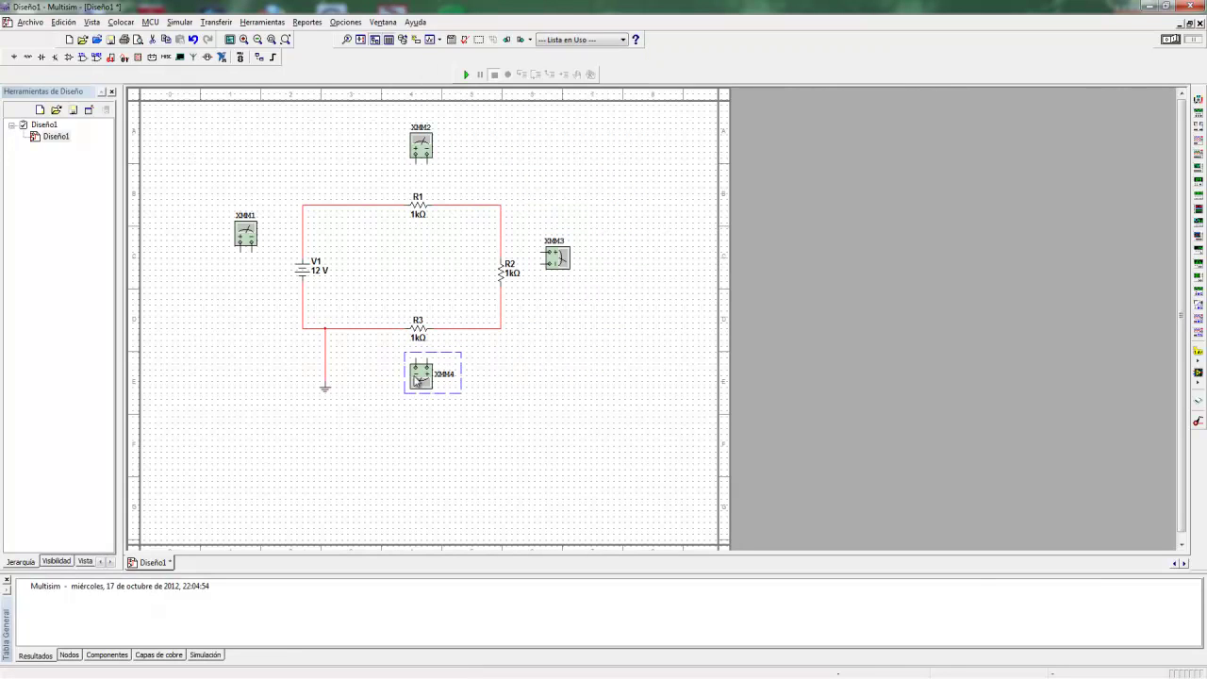
- Rotate multimeter XMM1 90° counterclockwise three times so its terminals face left
right_click(246, 236)
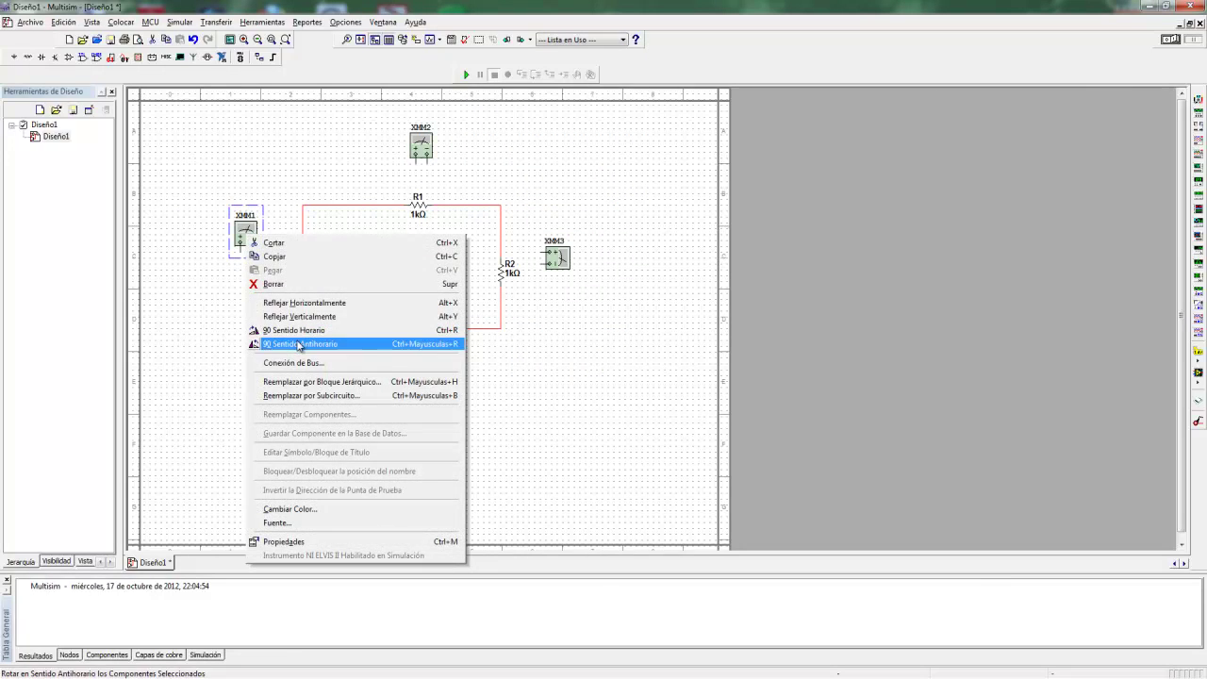
click(292, 343)
drag(251, 239, 262, 266)
double_click(263, 266)
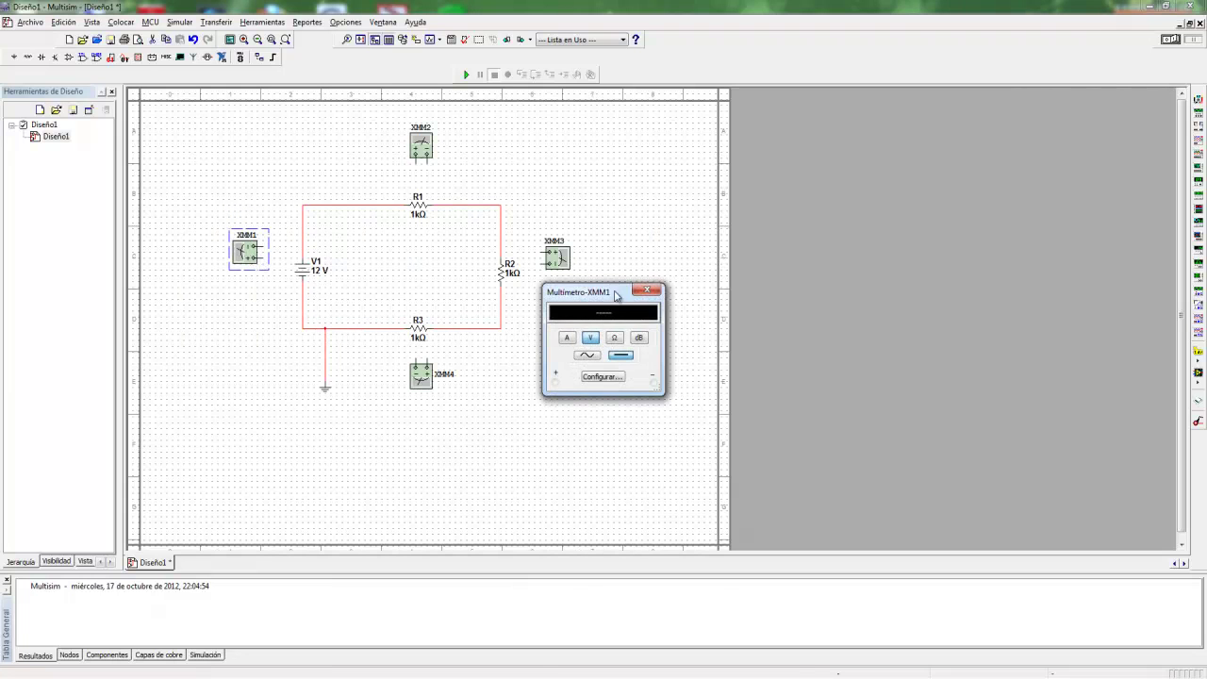
click(645, 289)
right_click(250, 255)
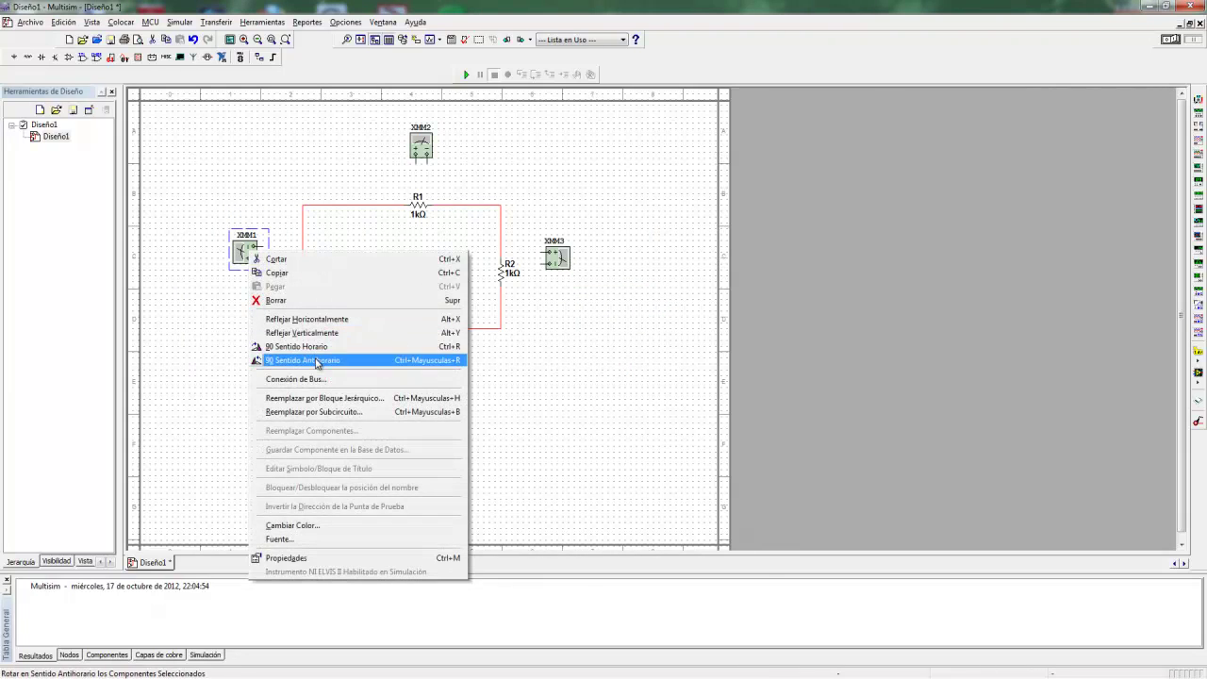
click(307, 361)
right_click(252, 257)
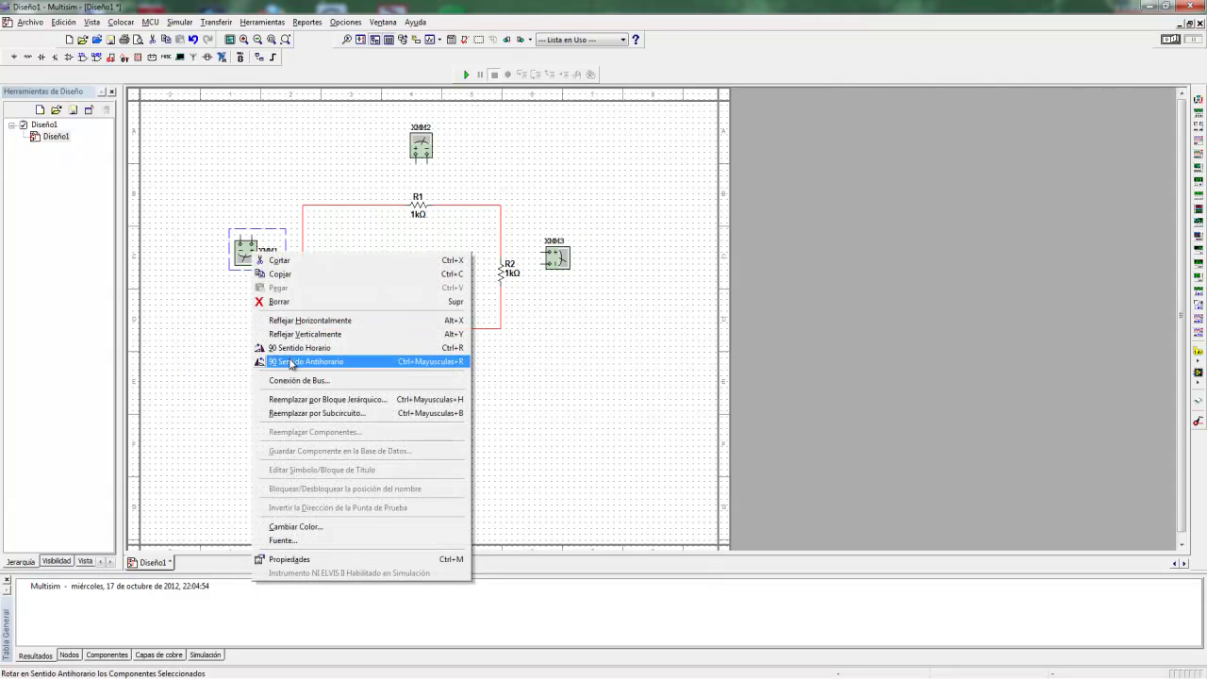
click(292, 359)
- Wire the four multimeters in parallel with V1, R1, R2 and R3 respectively
click(230, 244)
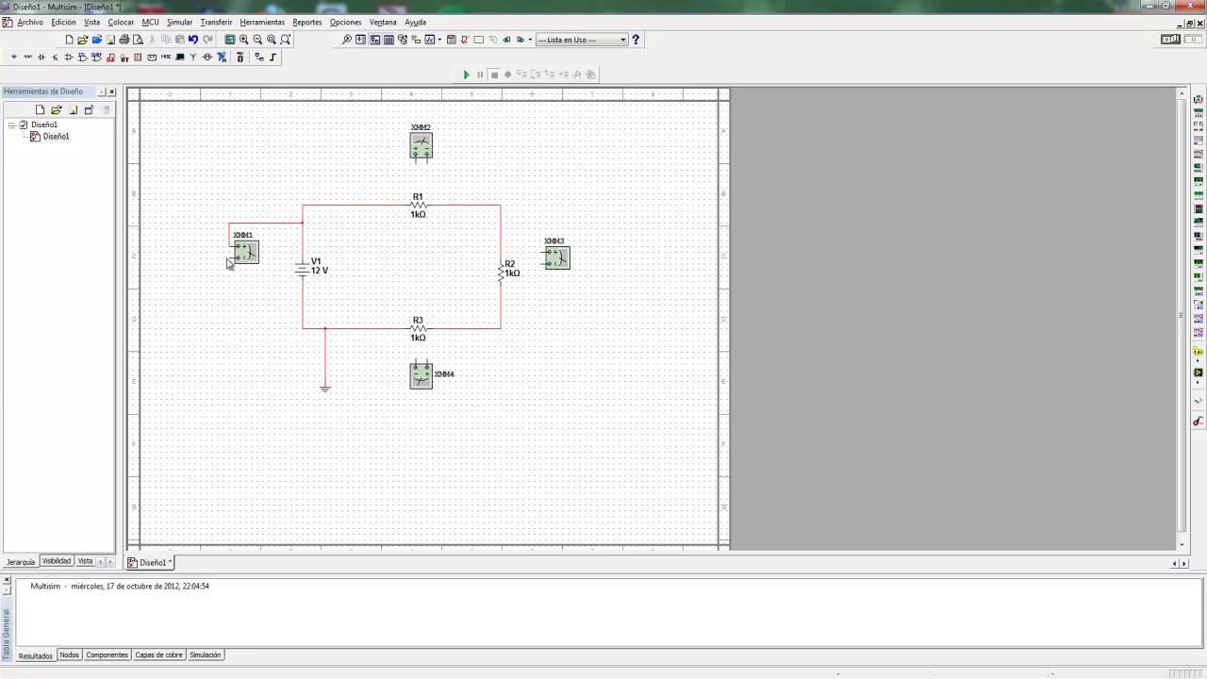
click(228, 257)
click(303, 304)
click(416, 162)
click(381, 205)
click(450, 204)
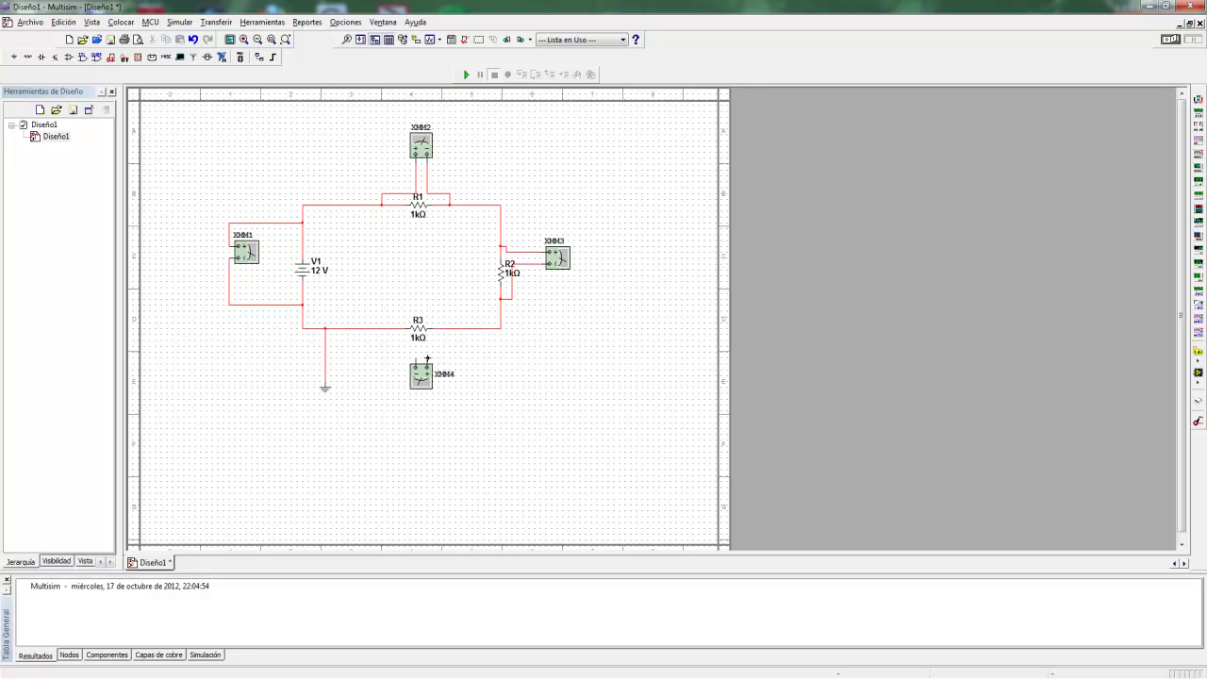
click(451, 329)
- Run the simulation and open the readouts of all four multimeters, positioning each near its instrument to compare the voltages
click(468, 74)
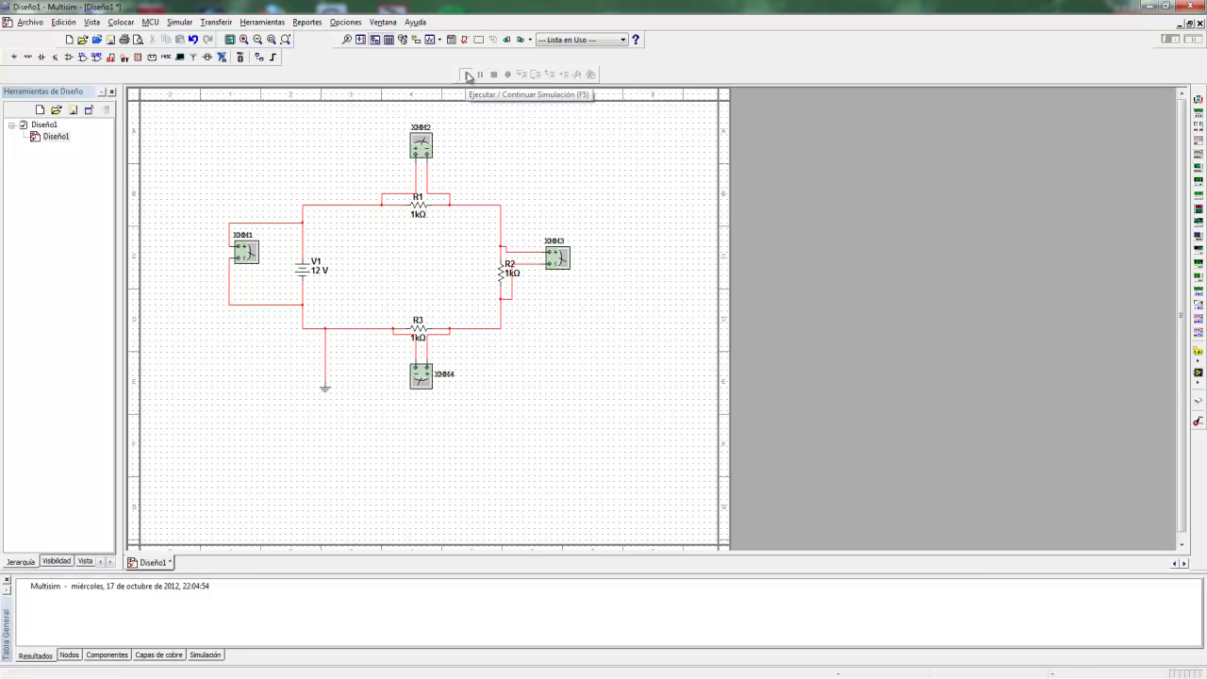
double_click(255, 258)
drag(614, 286, 250, 301)
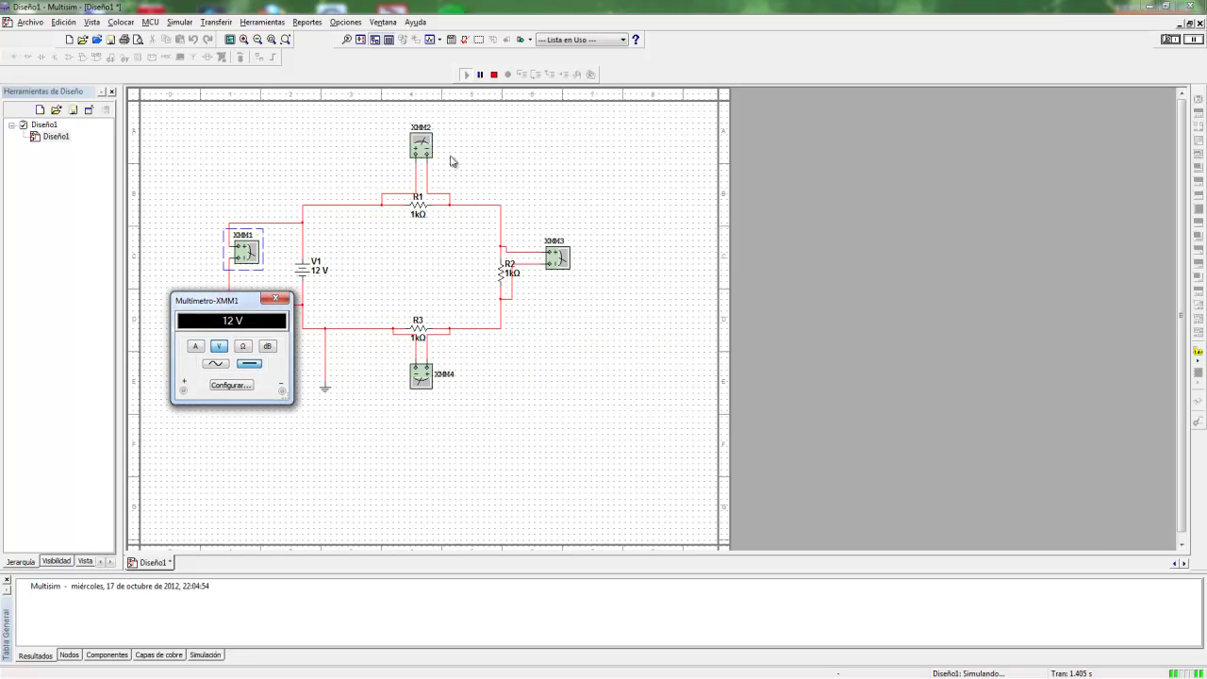
double_click(421, 146)
drag(608, 288, 524, 125)
double_click(558, 257)
drag(619, 293, 633, 283)
double_click(421, 375)
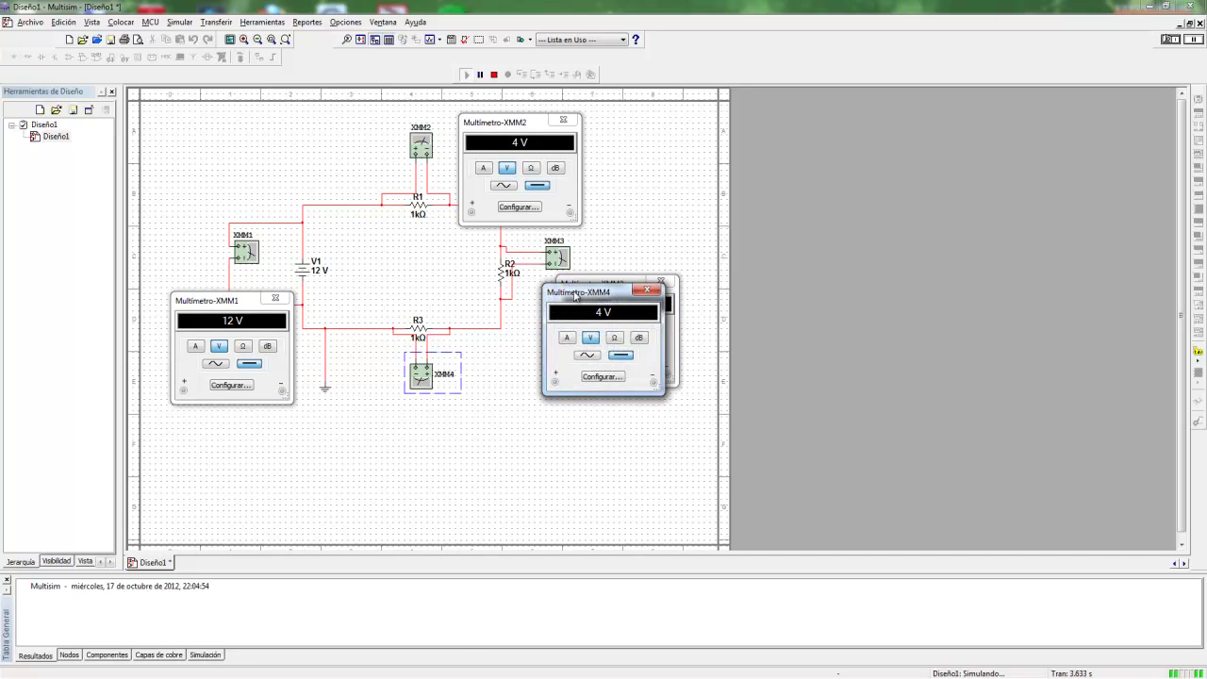
drag(617, 296, 462, 384)
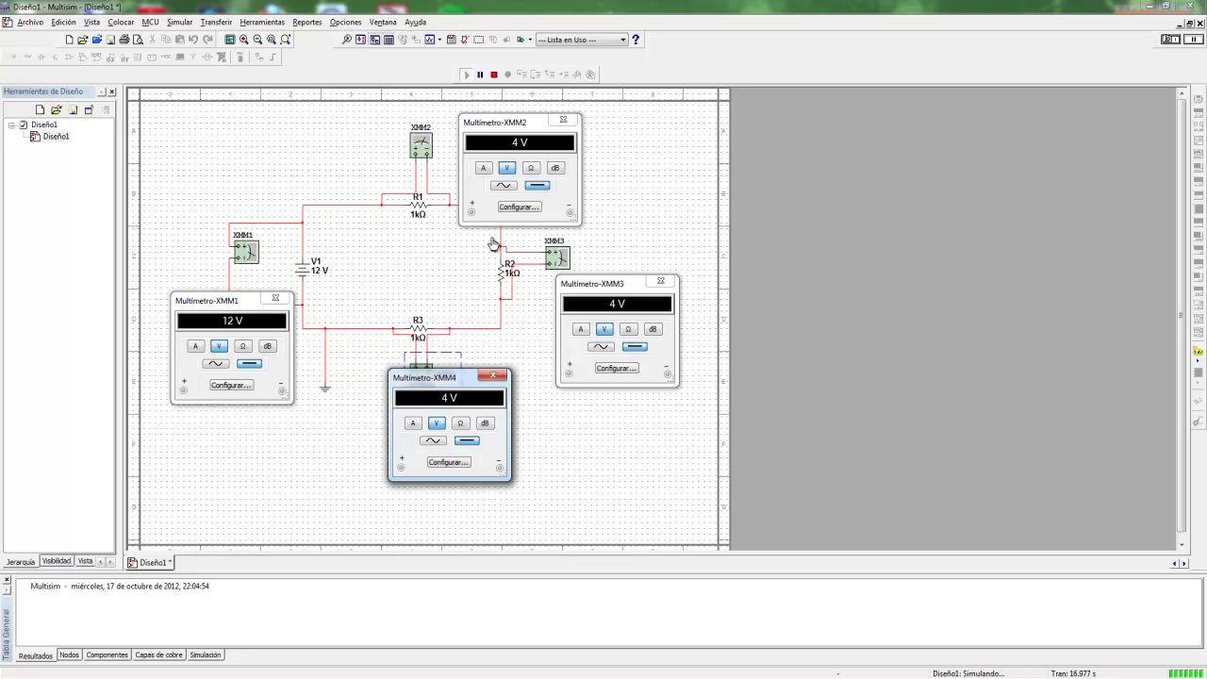
- Stop the simulation and delete all four multimeters from the circuit
click(494, 75)
click(534, 127)
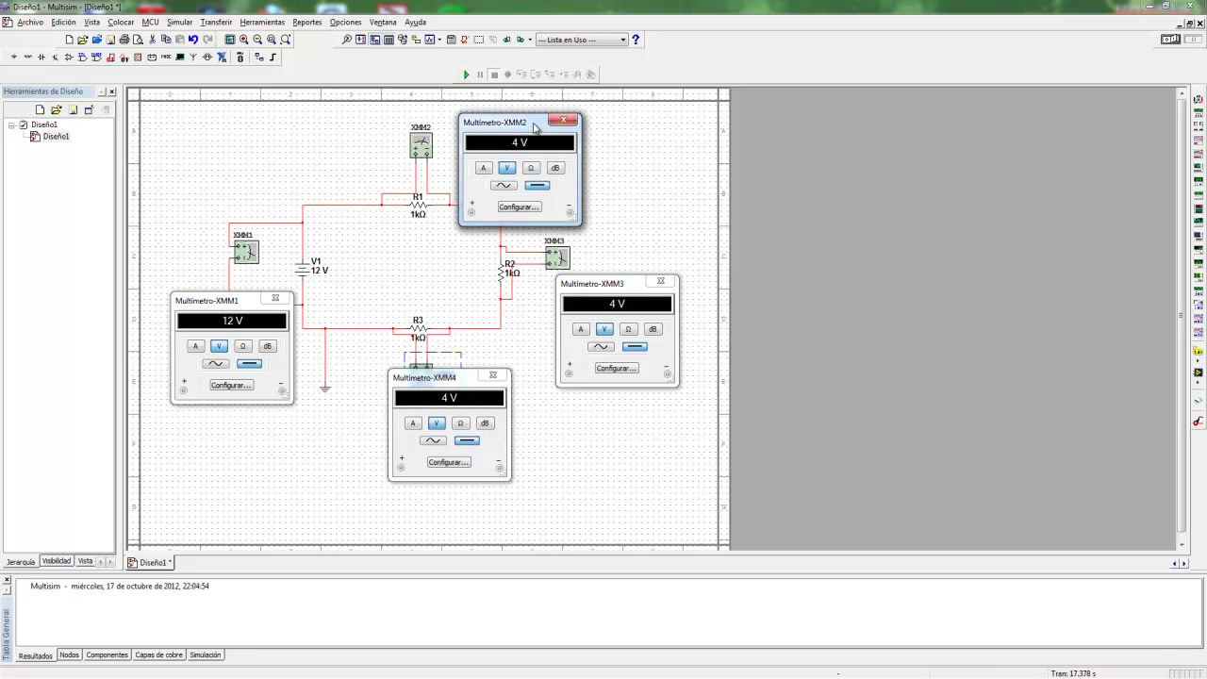
click(433, 148)
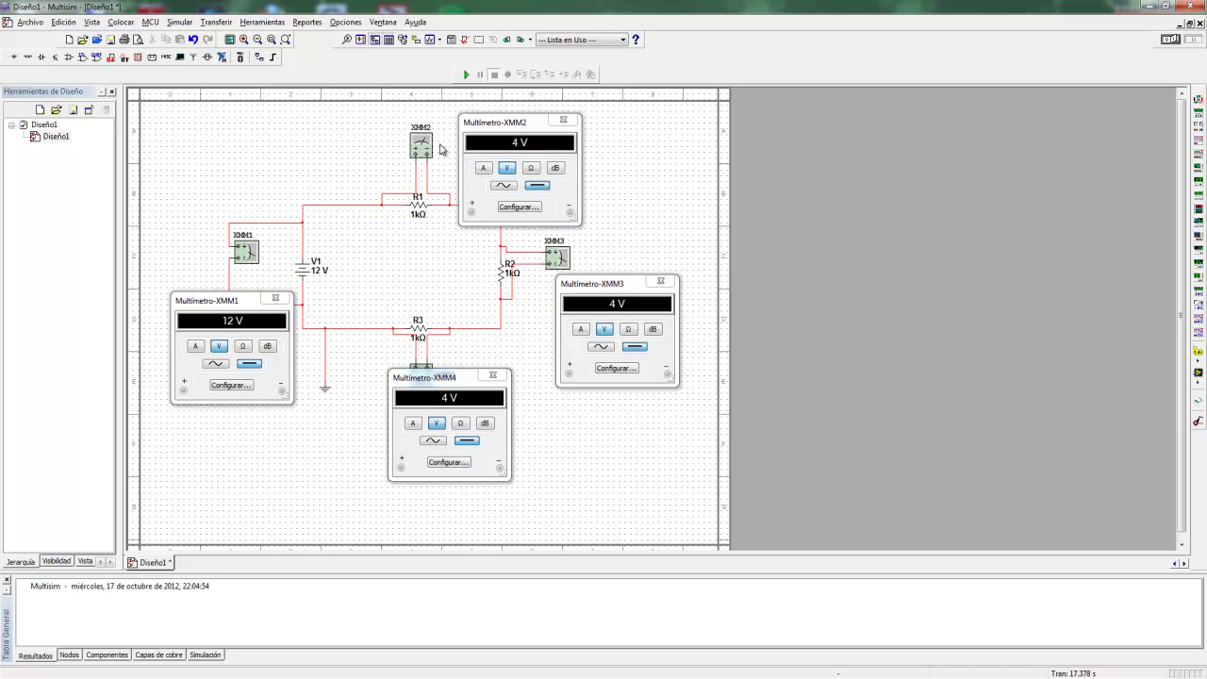
key(Delete)
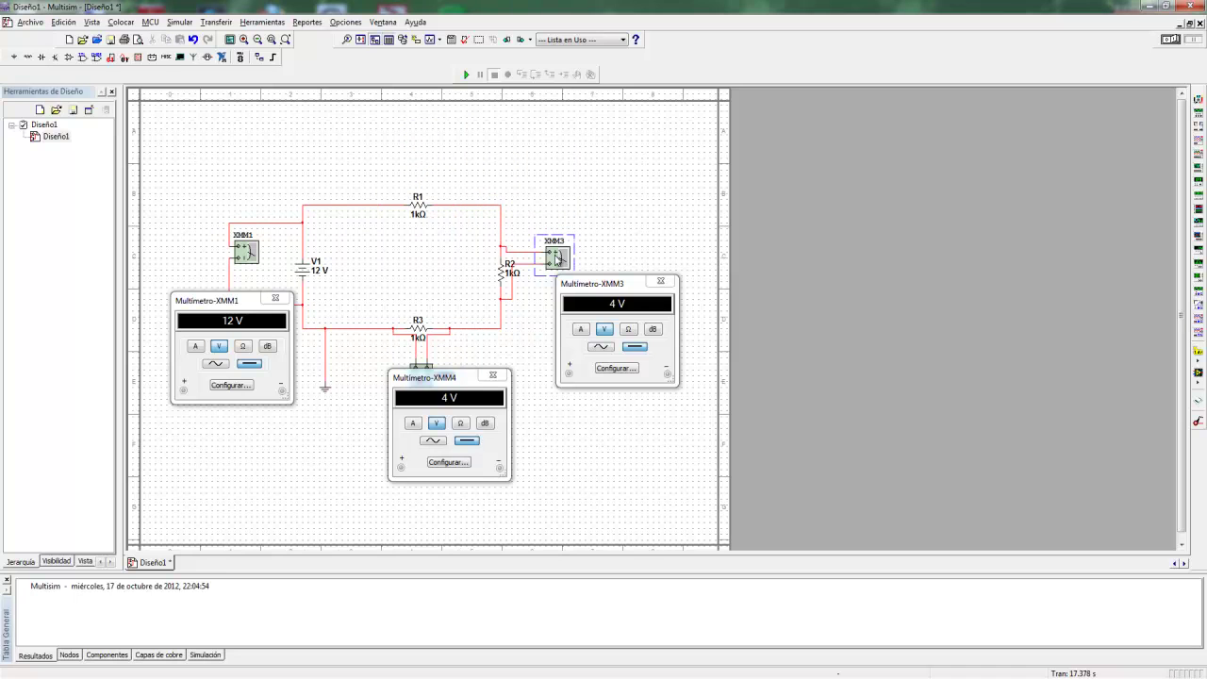
key(Delete)
click(425, 368)
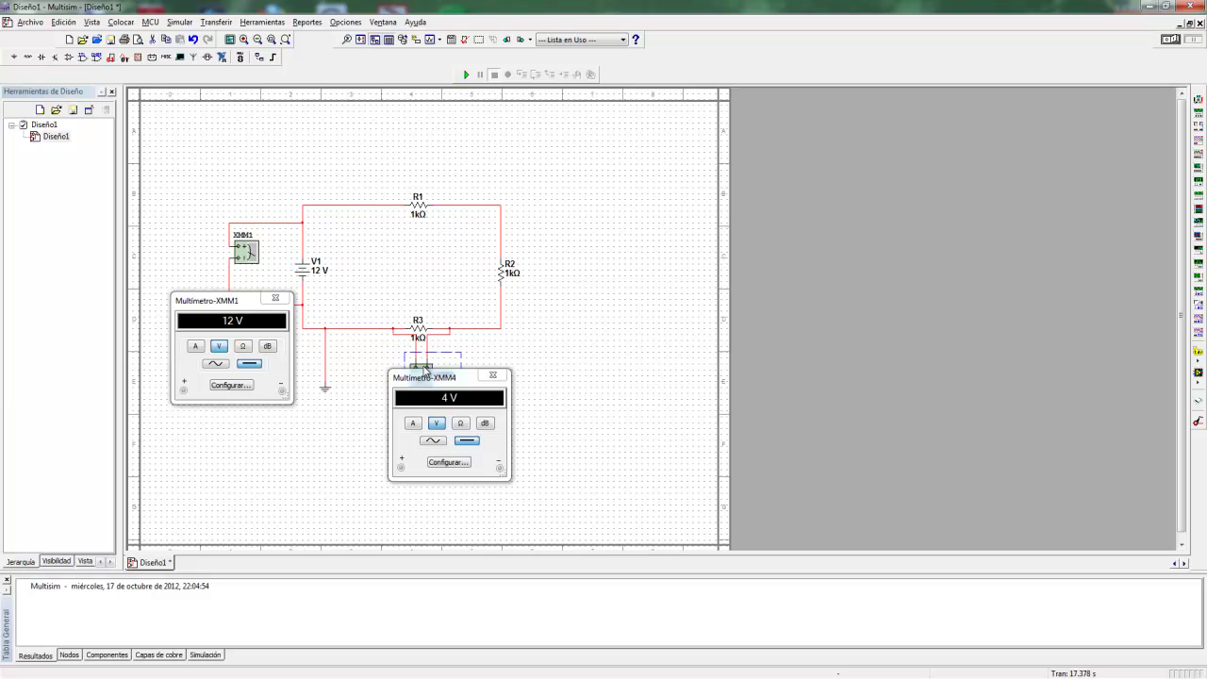
key(Delete)
click(244, 255)
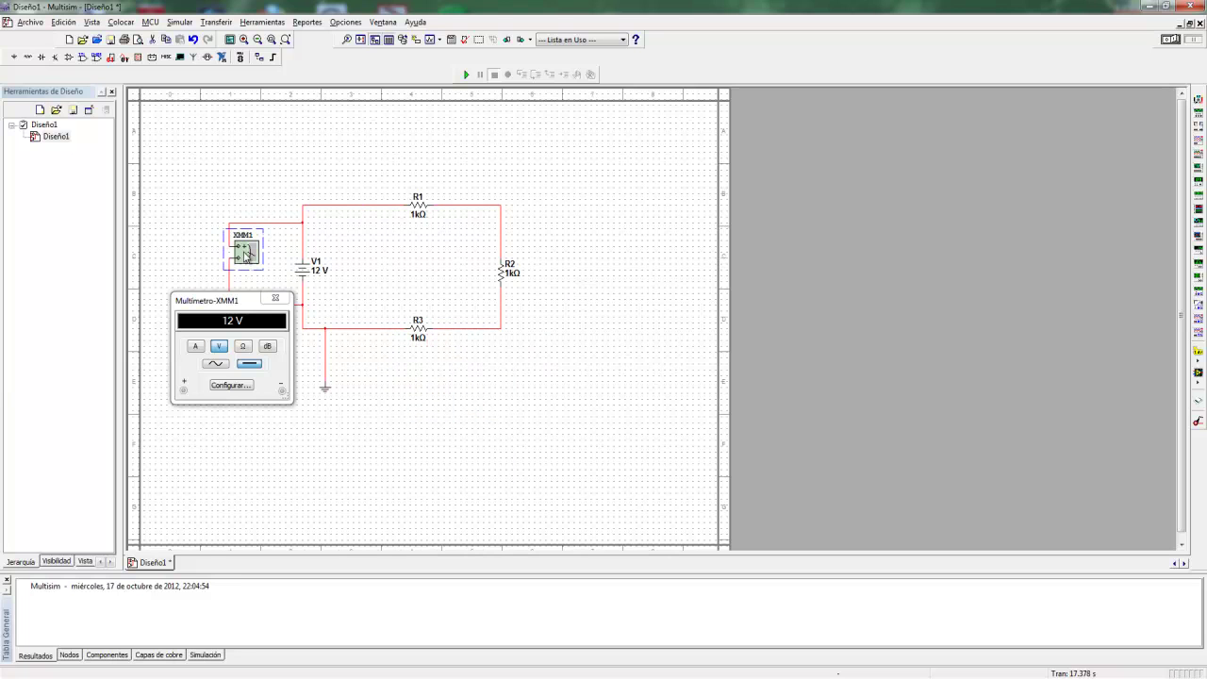
key(Delete)
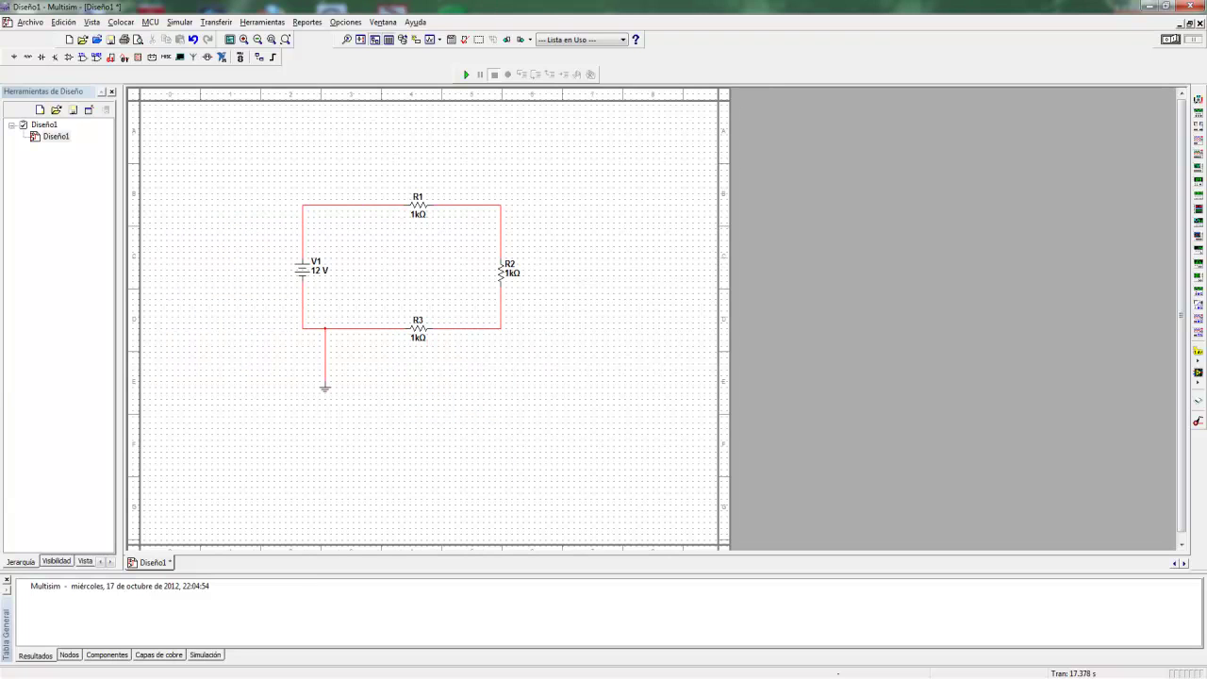
- Place a two-channel oscilloscope above the circuit, near its upper-right corner
click(1198, 140)
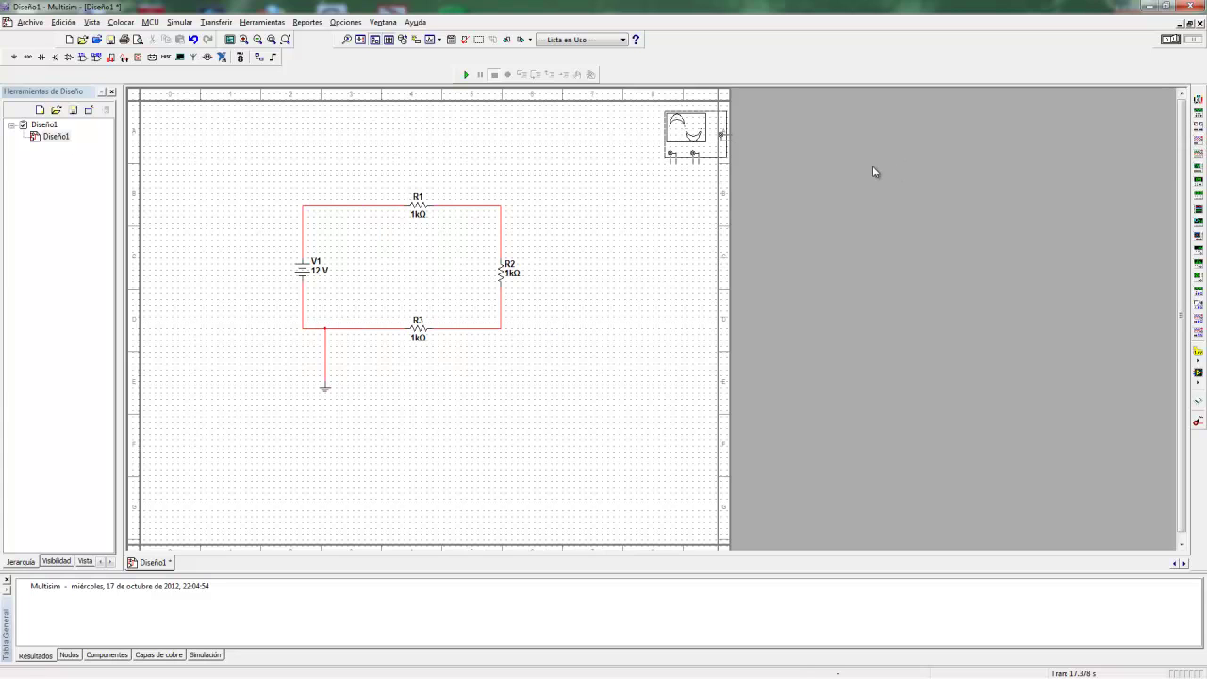
click(526, 182)
scroll(533, 199, up, 1)
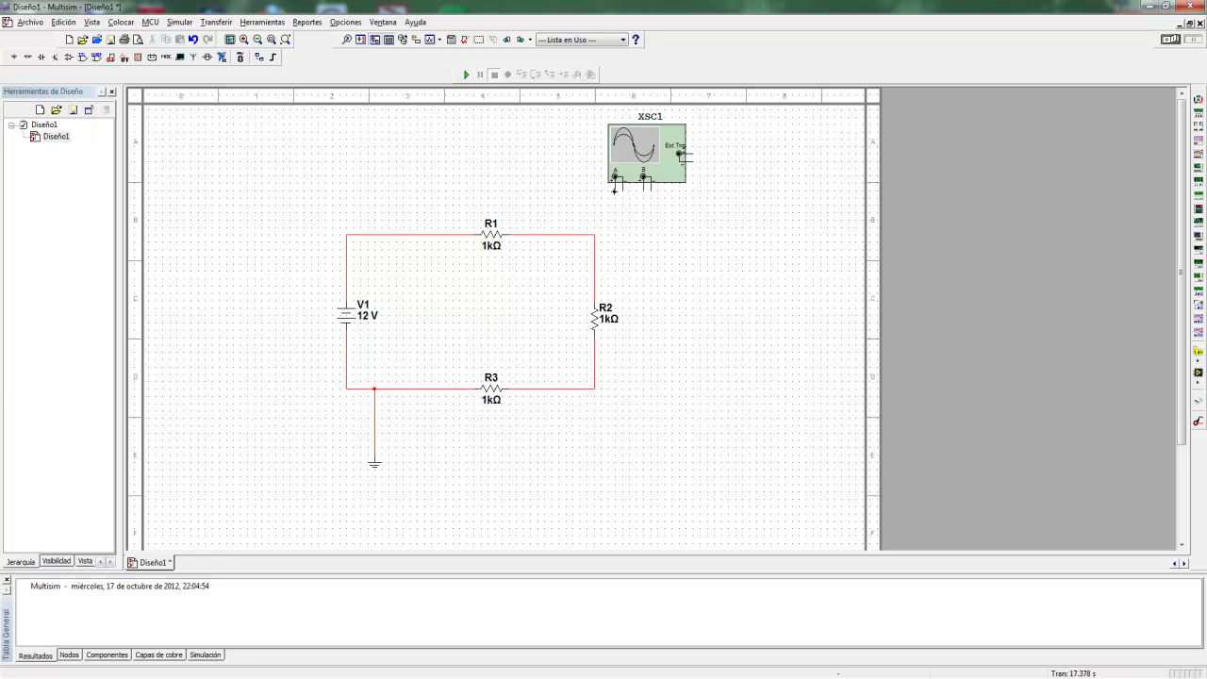
- Wire oscilloscope channel A to the V1–R1 node, channel B to the R1–R2 node, and both channels' negative terminals to ground
click(347, 233)
click(622, 187)
click(376, 426)
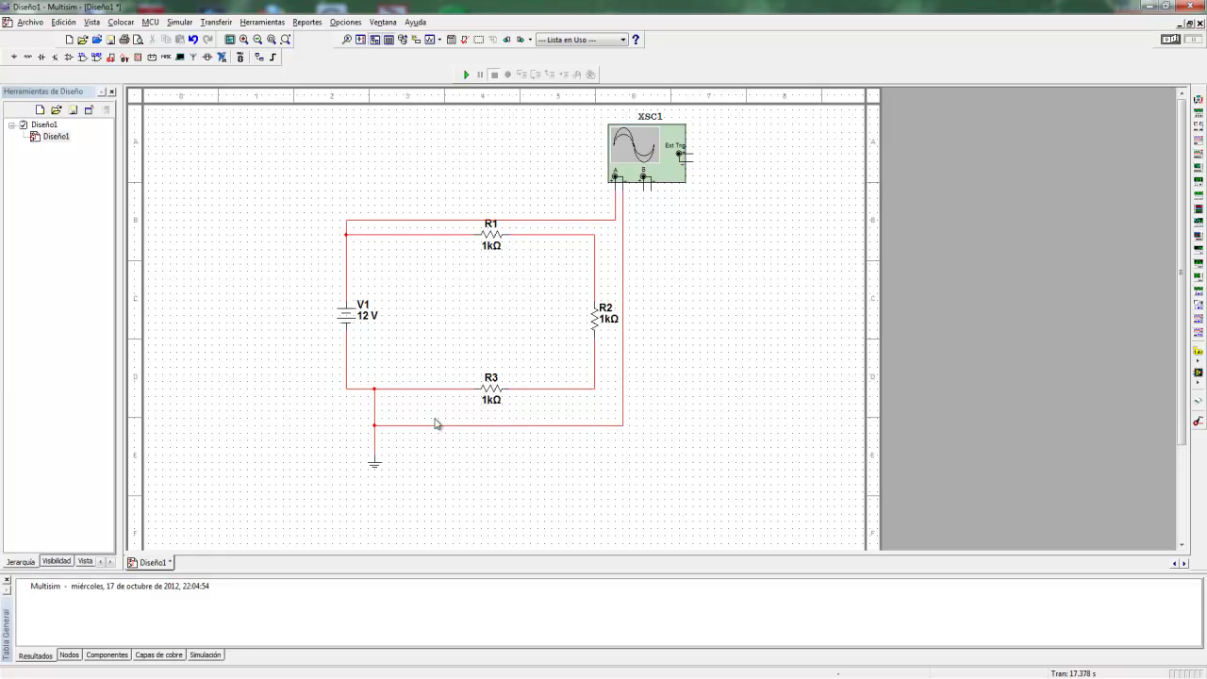
click(644, 183)
click(376, 438)
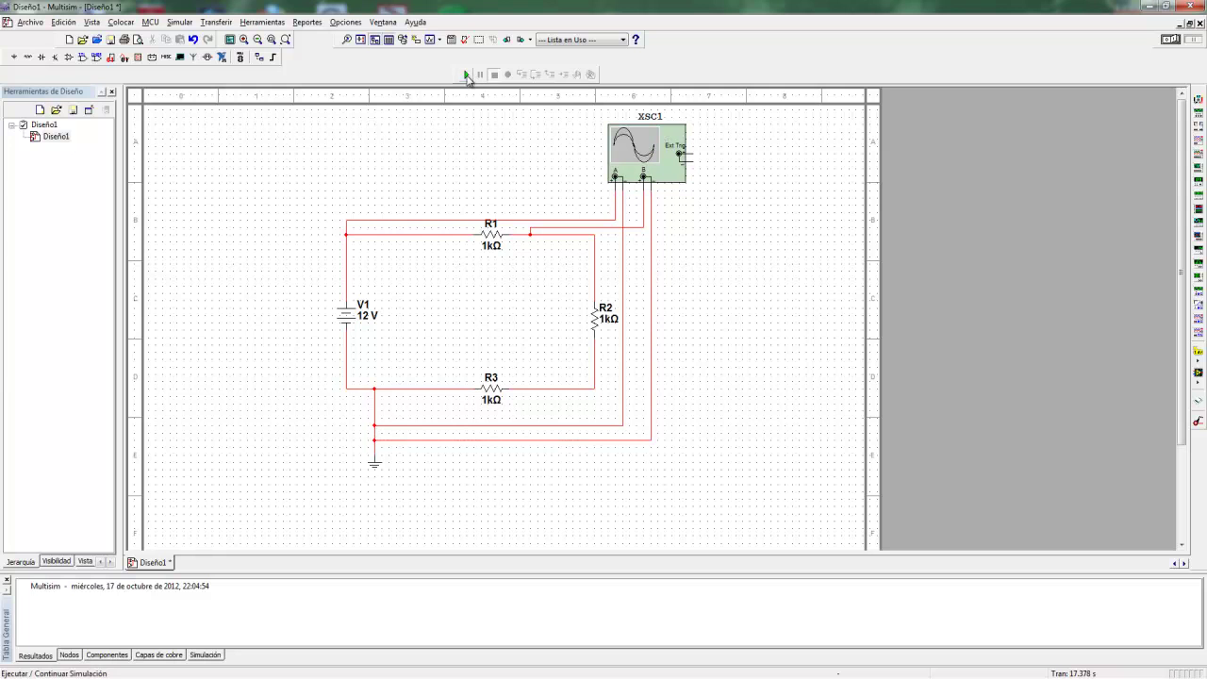
- Run the simulation and open the oscilloscope display, moving it aside to compare both channels with the circuit
click(467, 74)
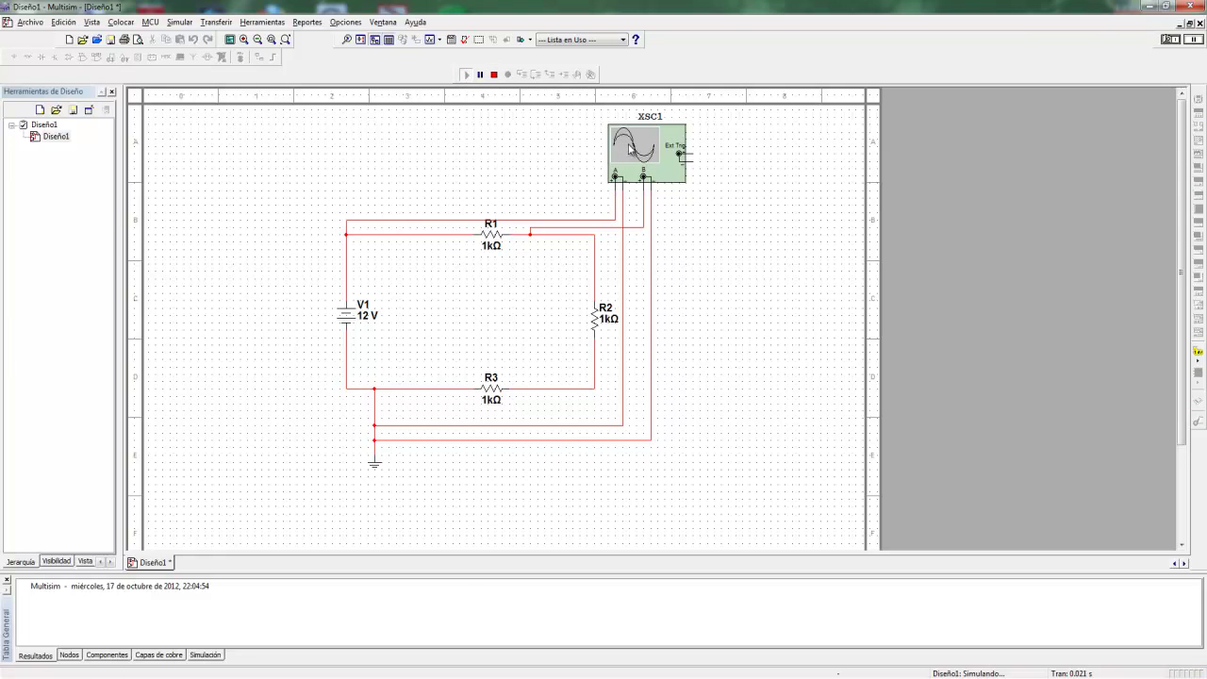
double_click(655, 143)
drag(645, 202, 839, 213)
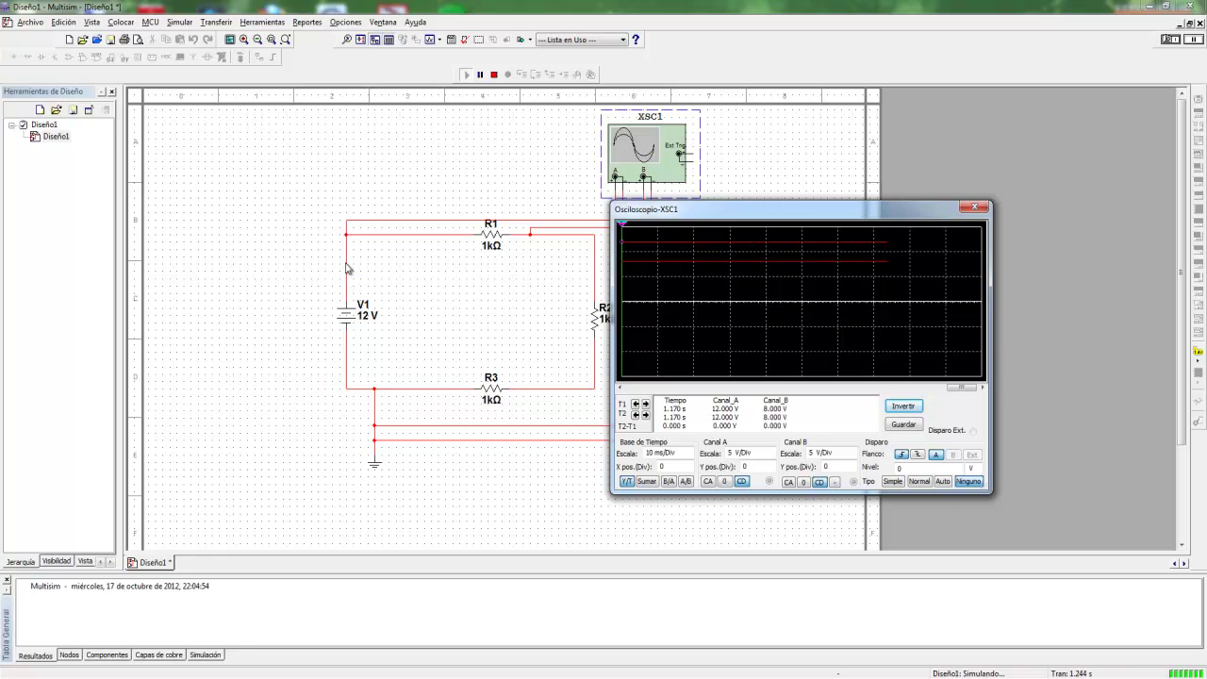
drag(736, 218, 754, 236)
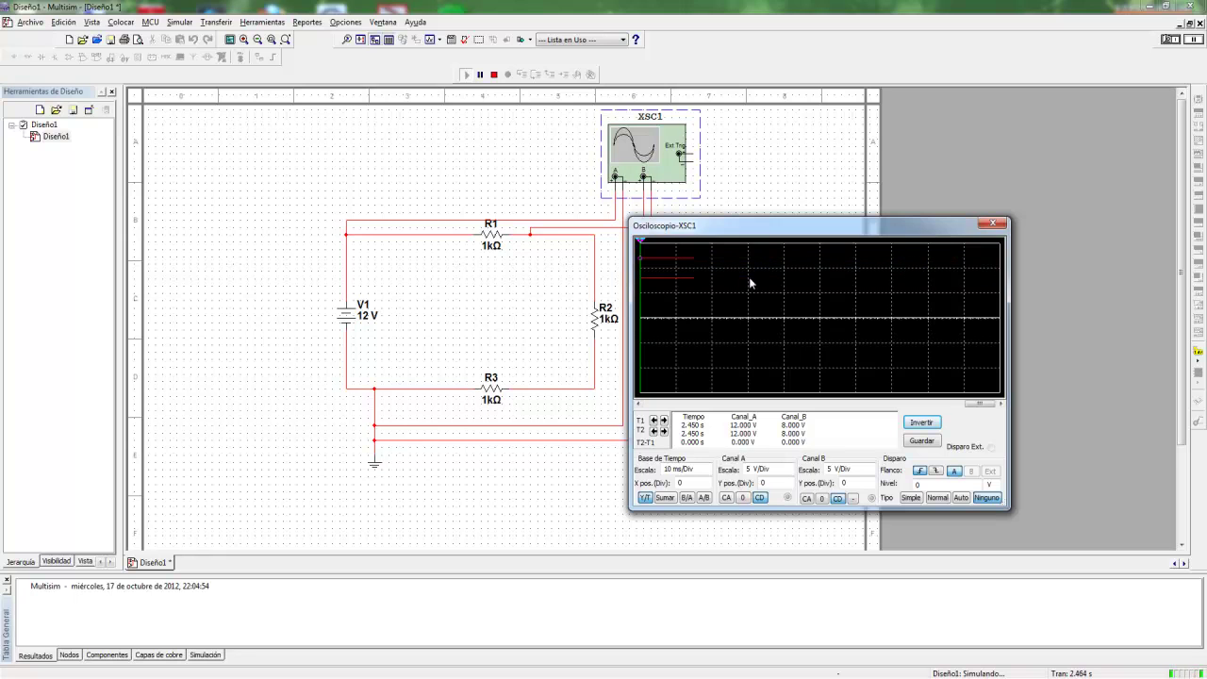
- Stop the simulation, reconnect oscilloscope channel B to the node between R2 and R3, and rerun it
click(493, 75)
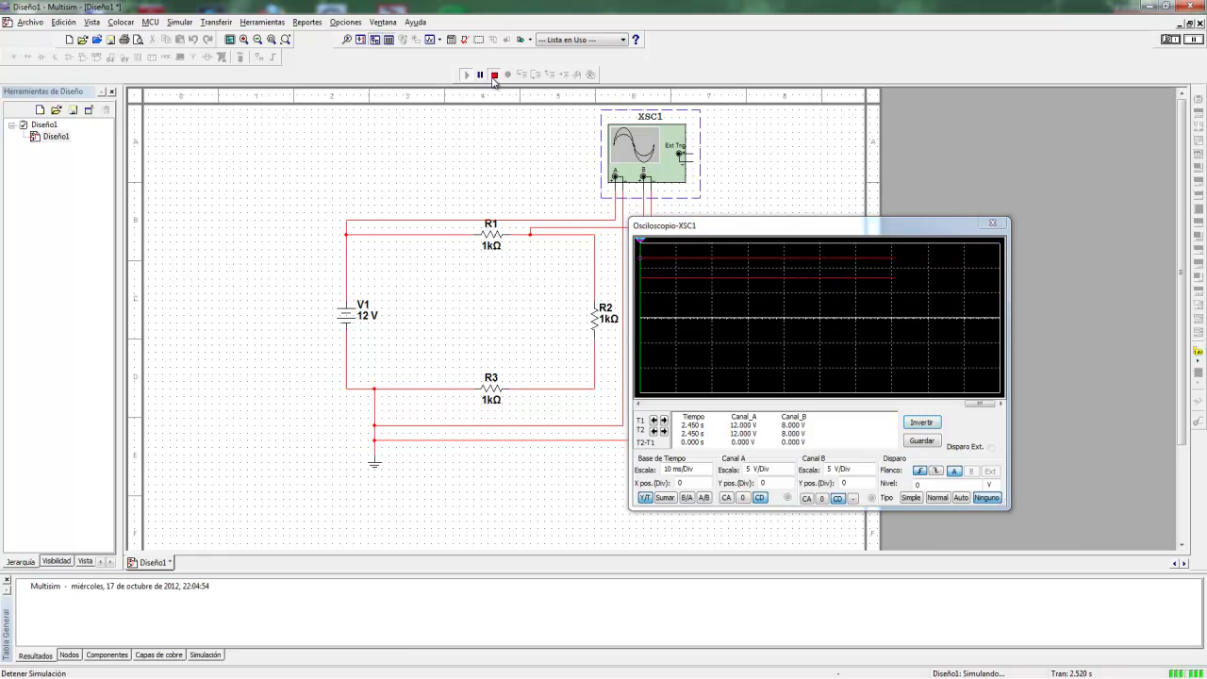
click(532, 231)
key(Delete)
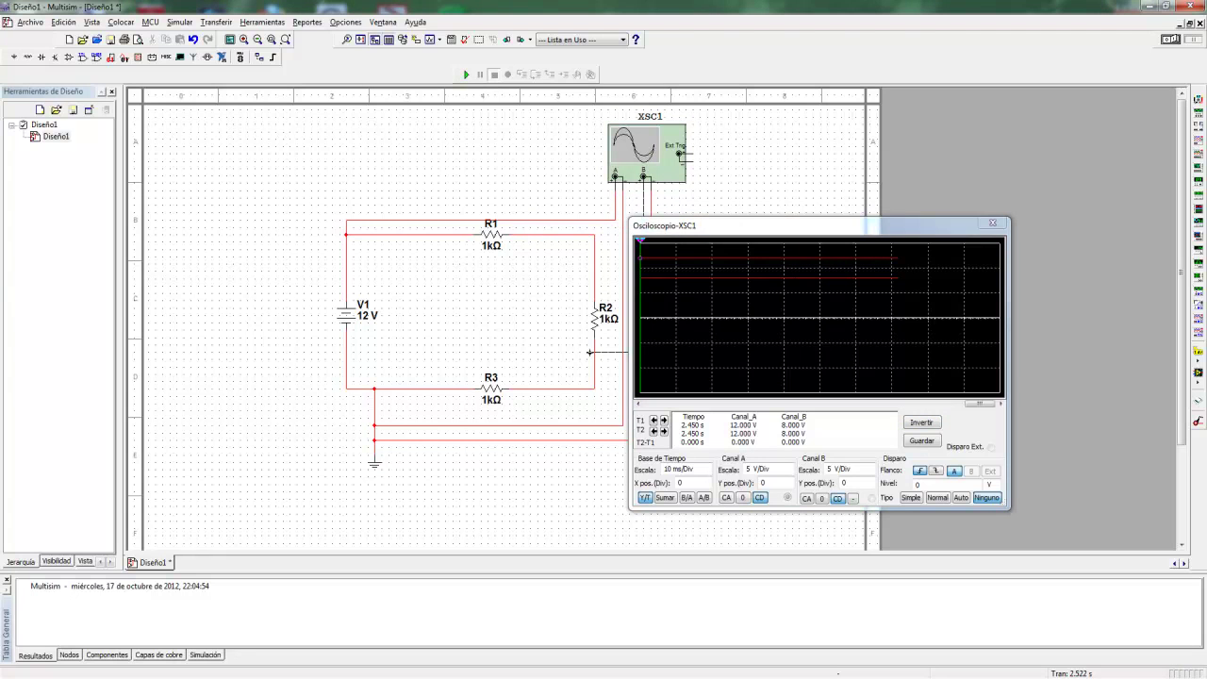
drag(713, 227, 763, 220)
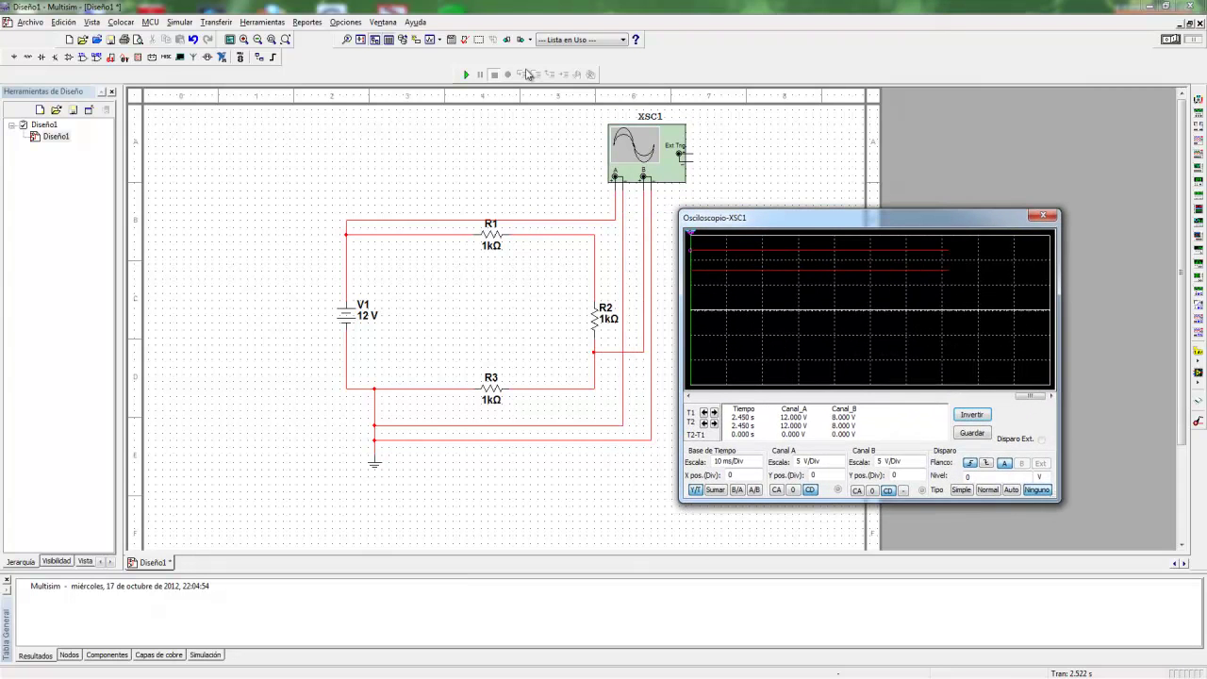
click(465, 74)
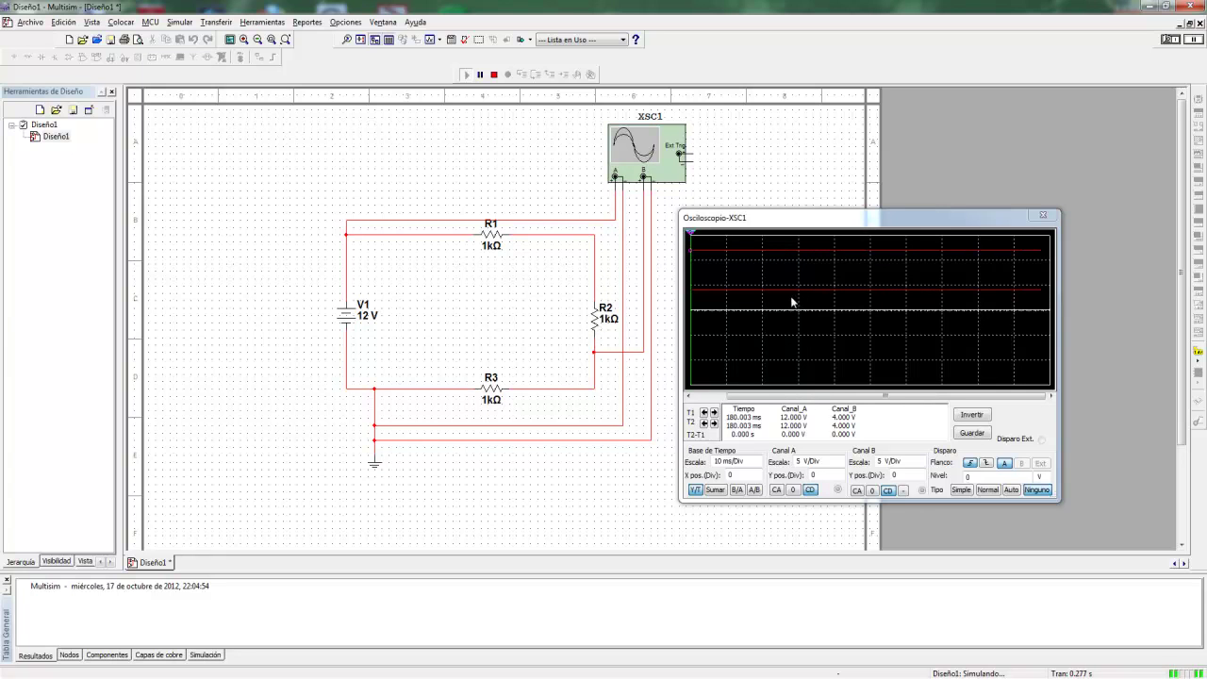
- Stop the simulation, reconnect oscilloscope channel B to the wire between R3 and ground, and rerun it
click(494, 75)
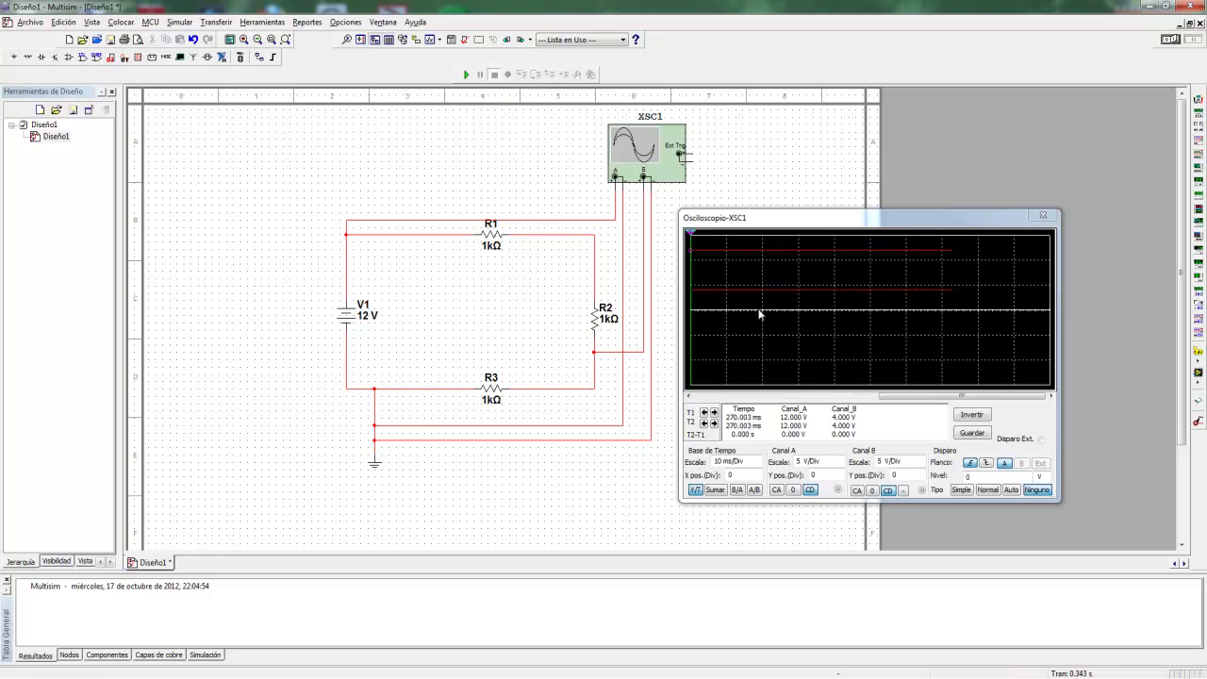
click(643, 217)
key(Delete)
click(444, 388)
click(465, 75)
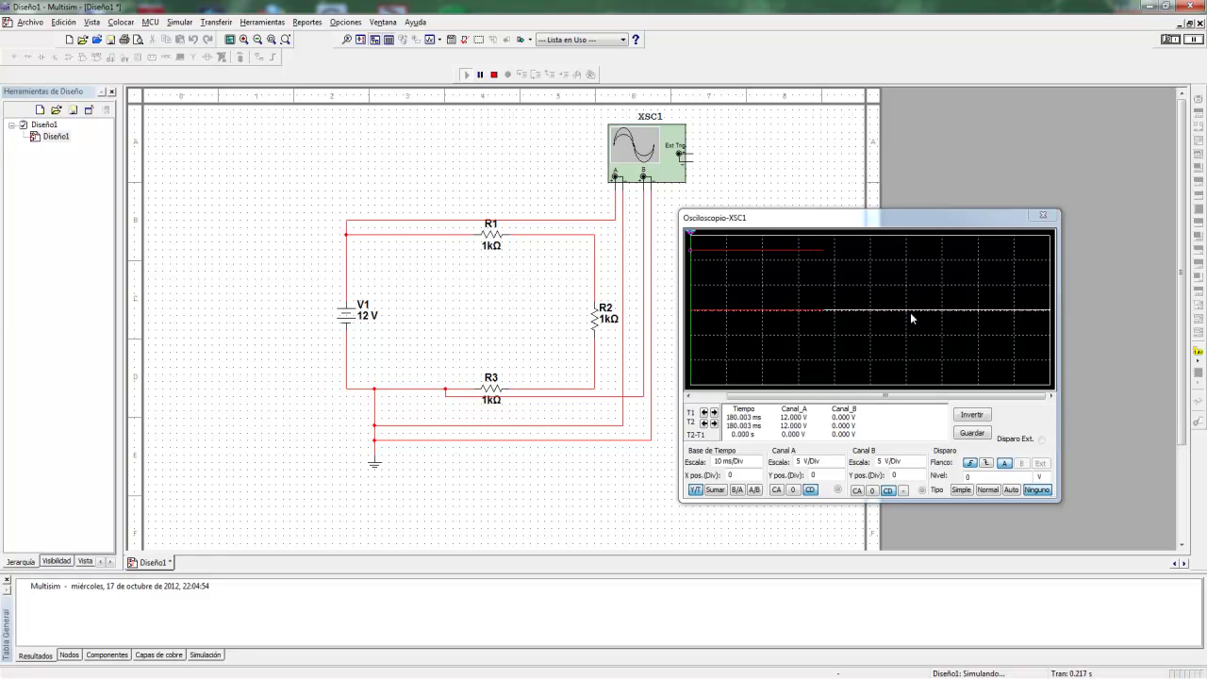
click(903, 228)
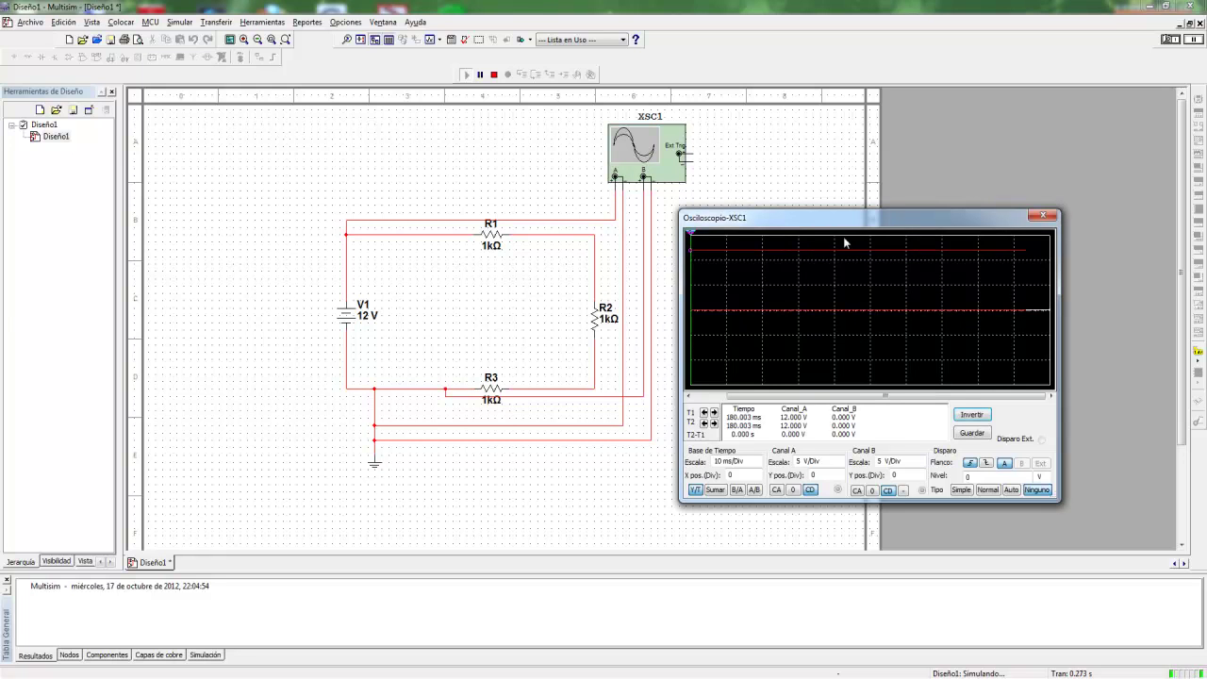
- Stop the simulation and delete the two-channel oscilloscope from the circuit
click(494, 75)
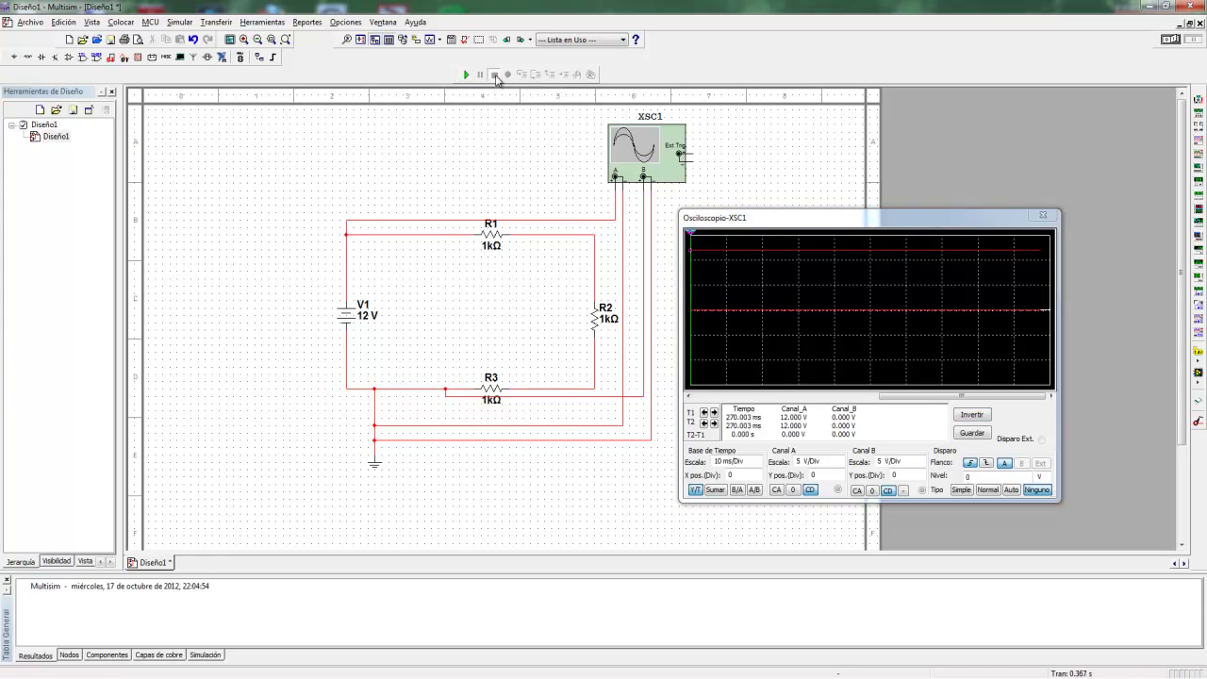
click(650, 155)
key(Delete)
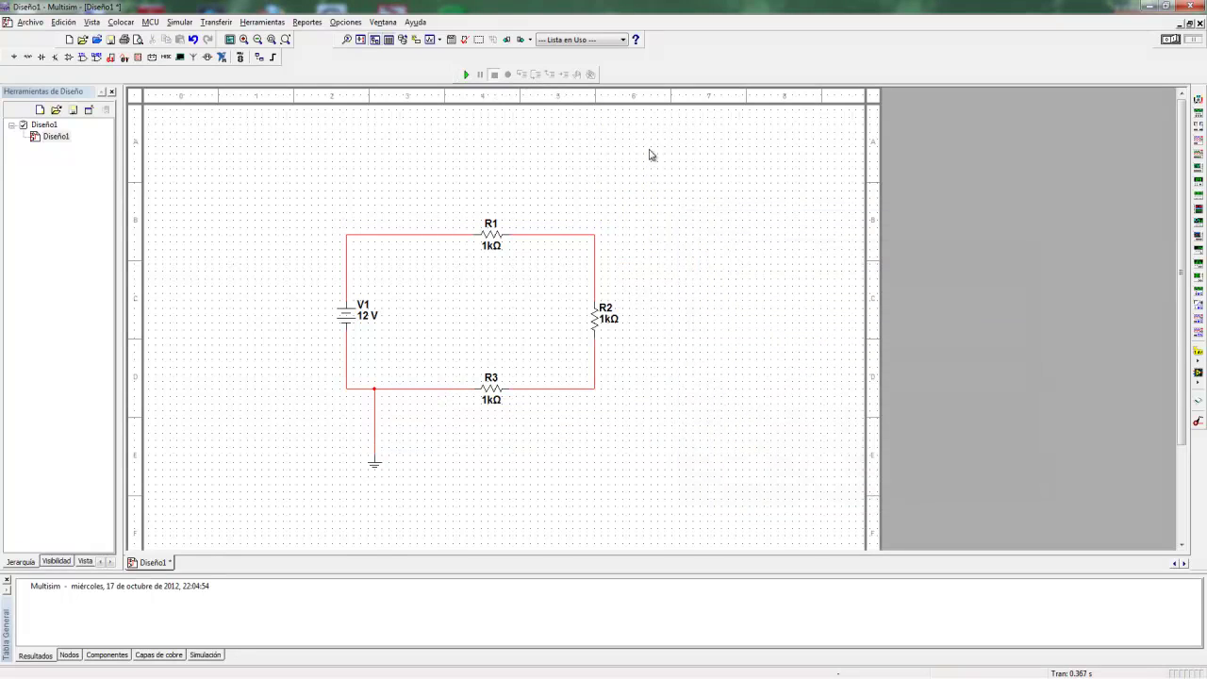
- Place a four-channel oscilloscope and wire A to V1–R1, B to R1–R2, C to R2–R3, D to R3's grounded side, and G to ground
click(1200, 157)
click(608, 196)
click(608, 194)
click(346, 241)
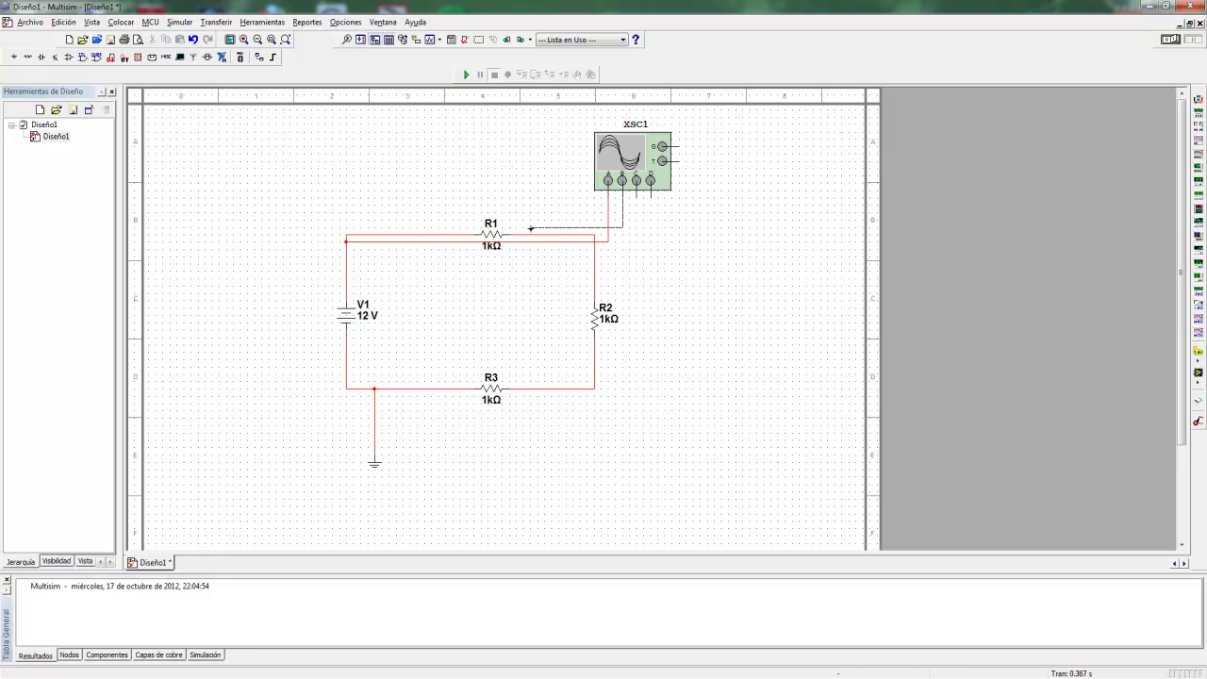
click(591, 351)
click(423, 389)
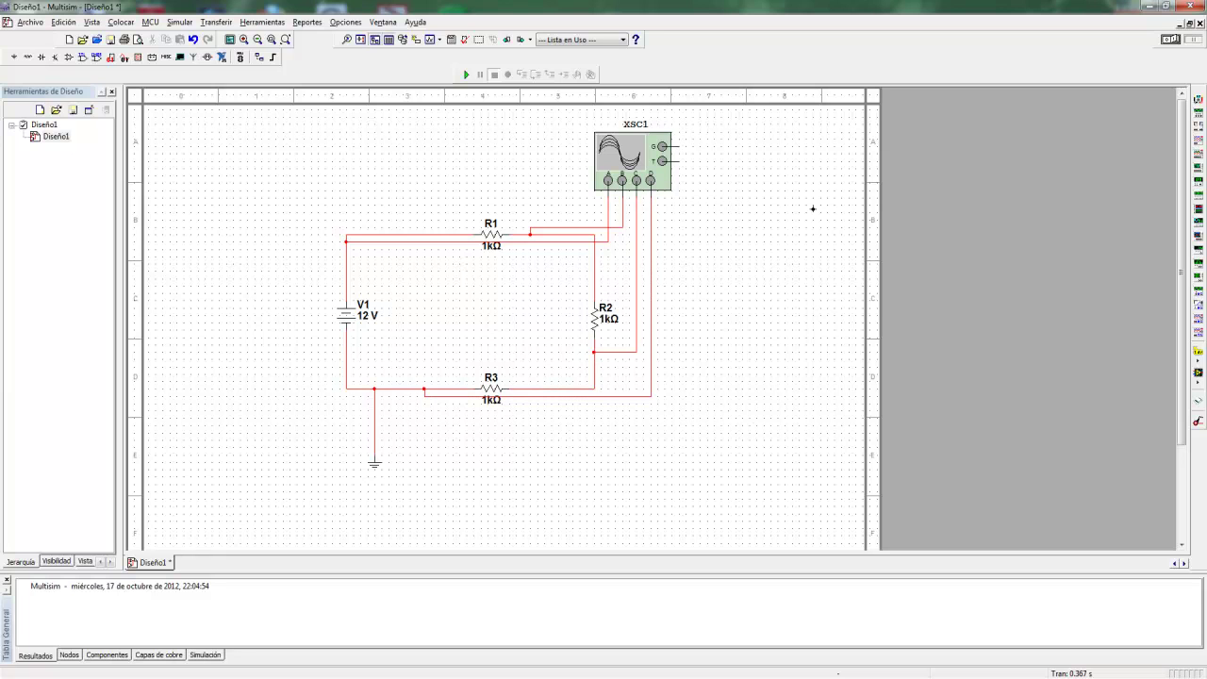
click(374, 432)
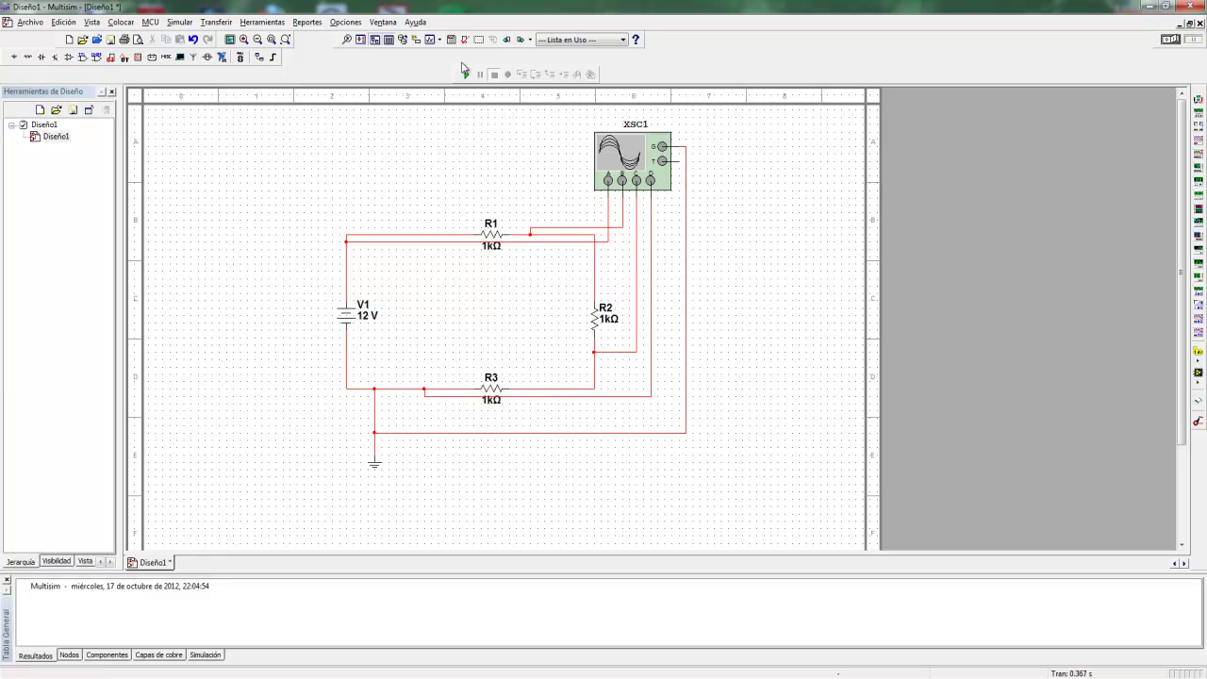
- Run the simulation and open the four-channel oscilloscope display to compare the voltages on channels A to D
click(465, 76)
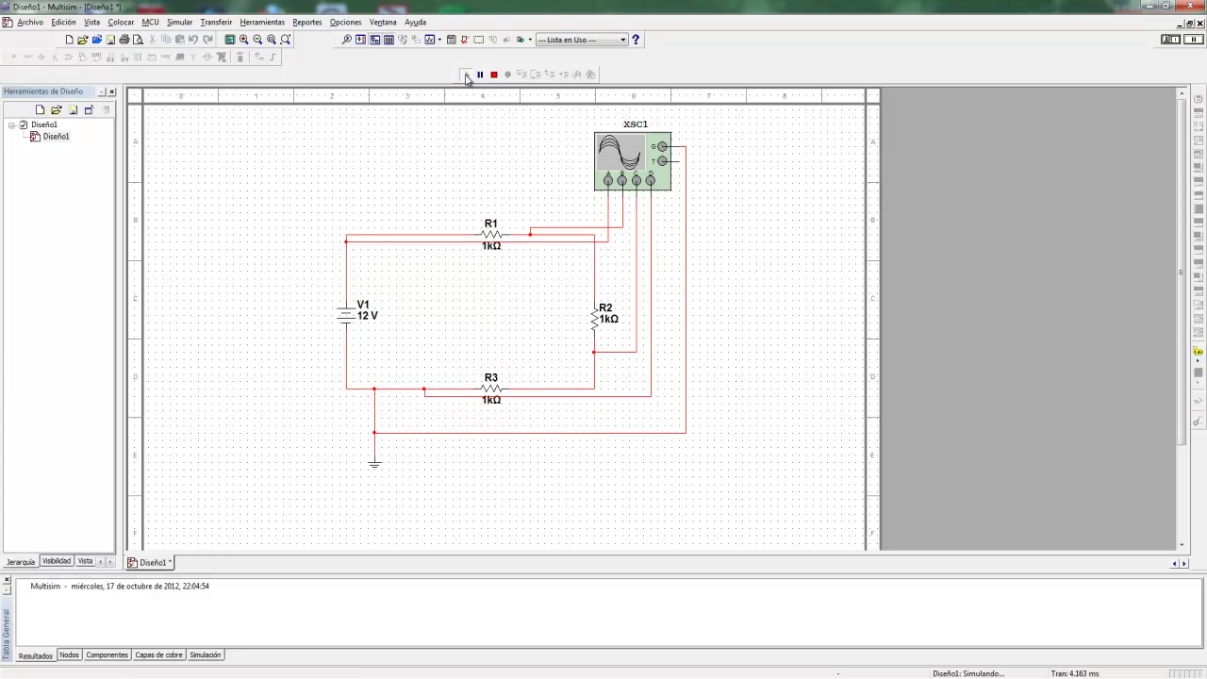
double_click(644, 158)
drag(665, 200, 843, 197)
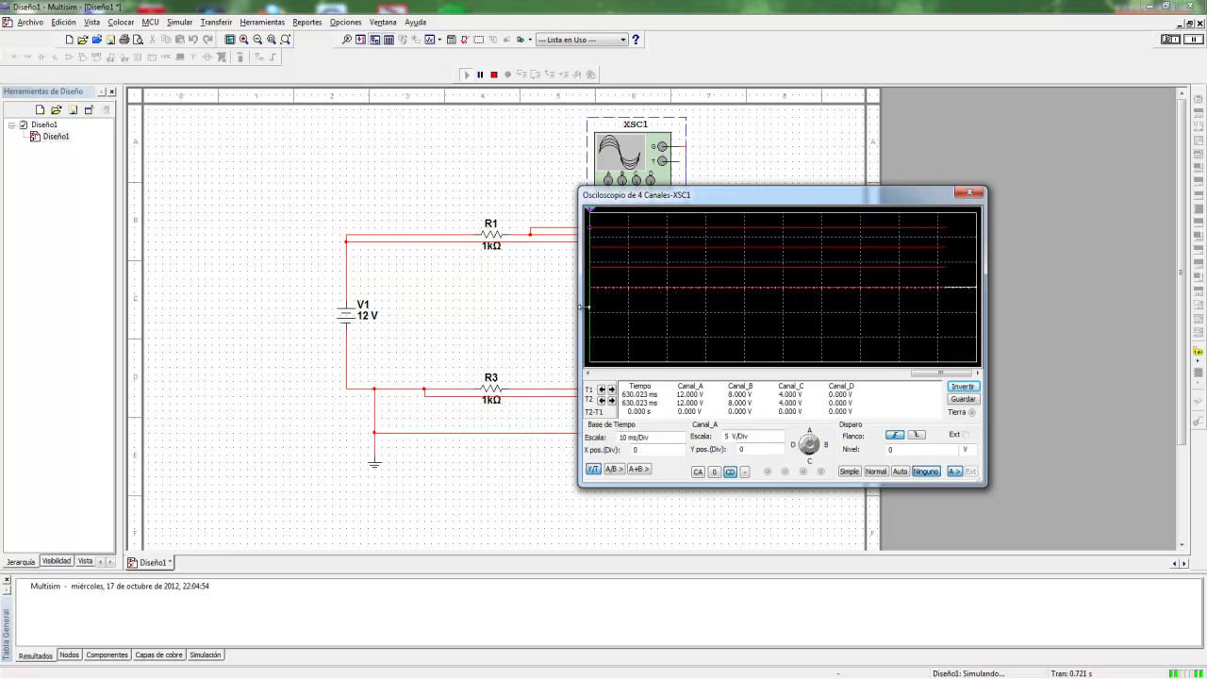
- Stop the simulation and set the four-channel oscilloscope's time base to 200 ms/Div
click(493, 74)
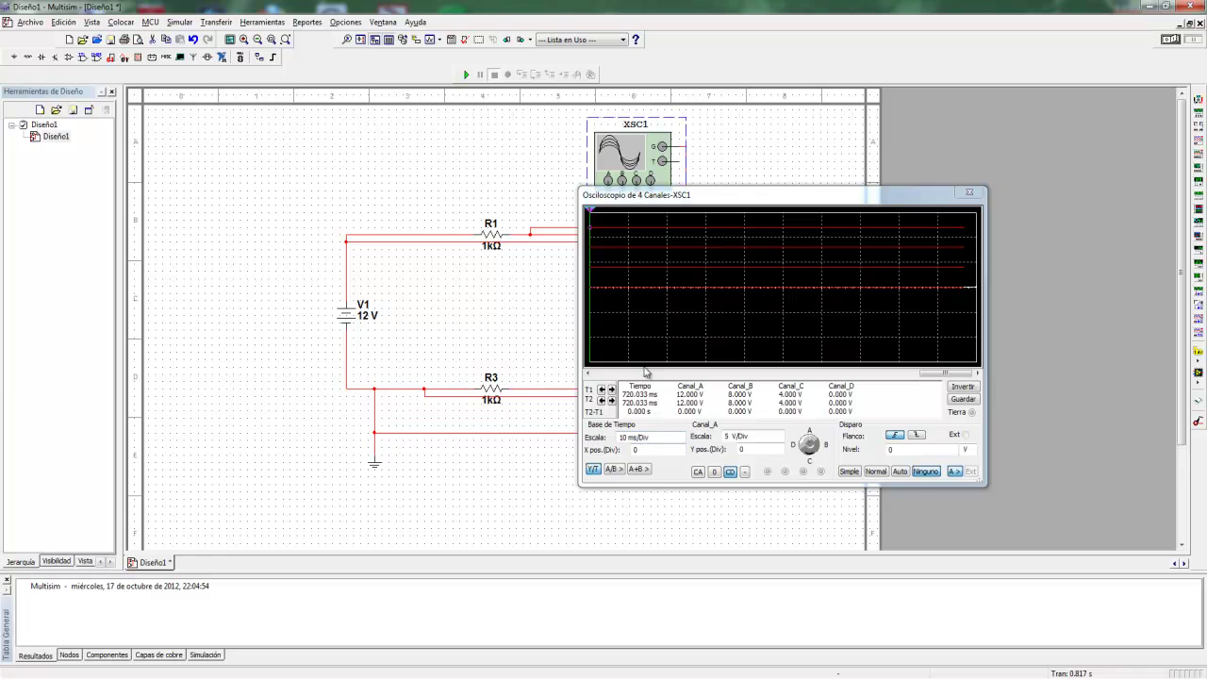
click(652, 447)
click(682, 436)
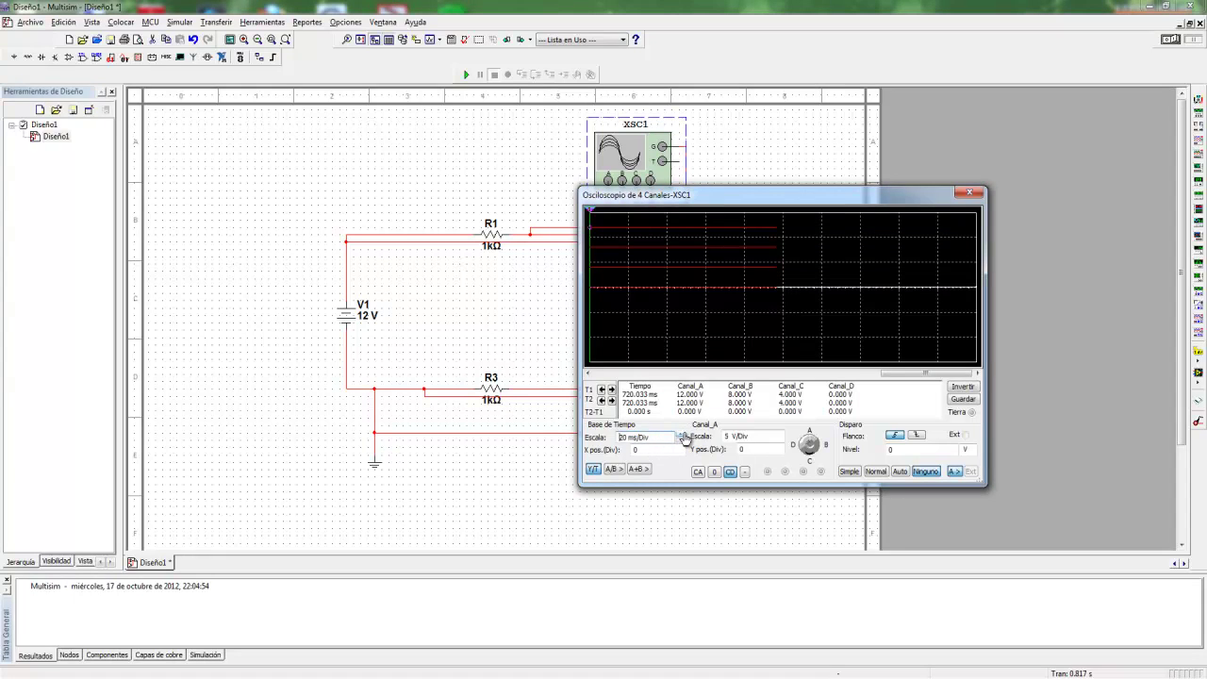
double_click(683, 436)
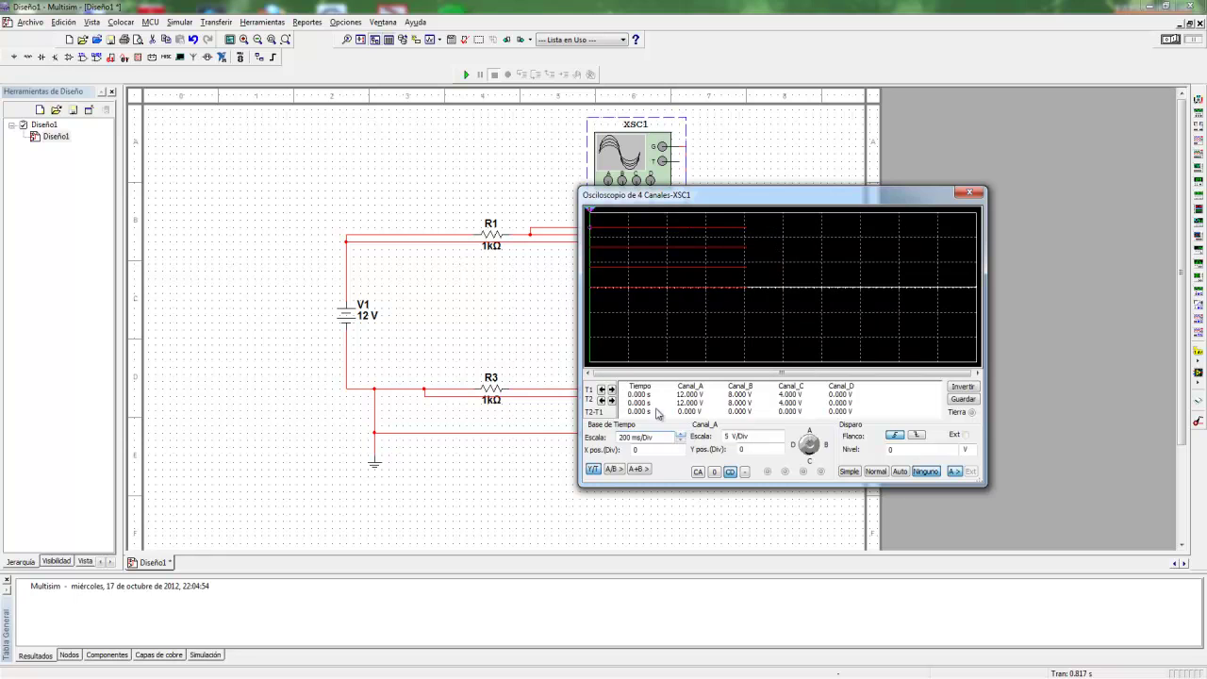
- Rerun the simulation and move the oscilloscope display clear of the resistors to compare each channel with its circuit node
click(466, 74)
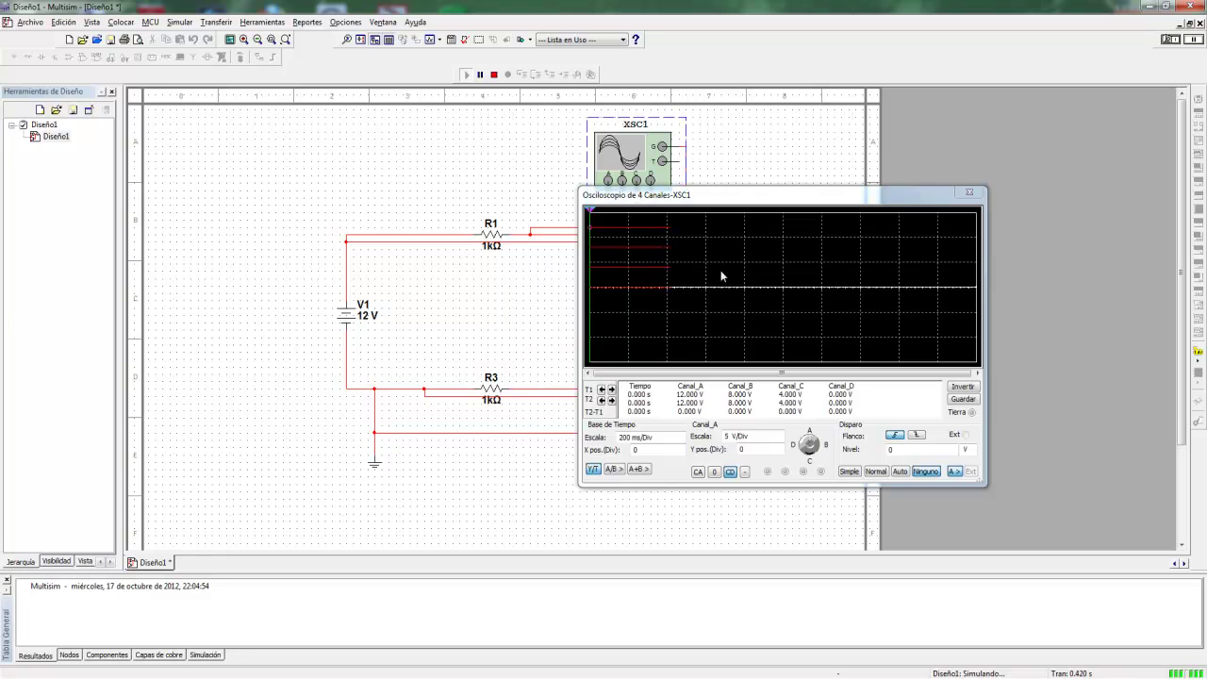
click(727, 200)
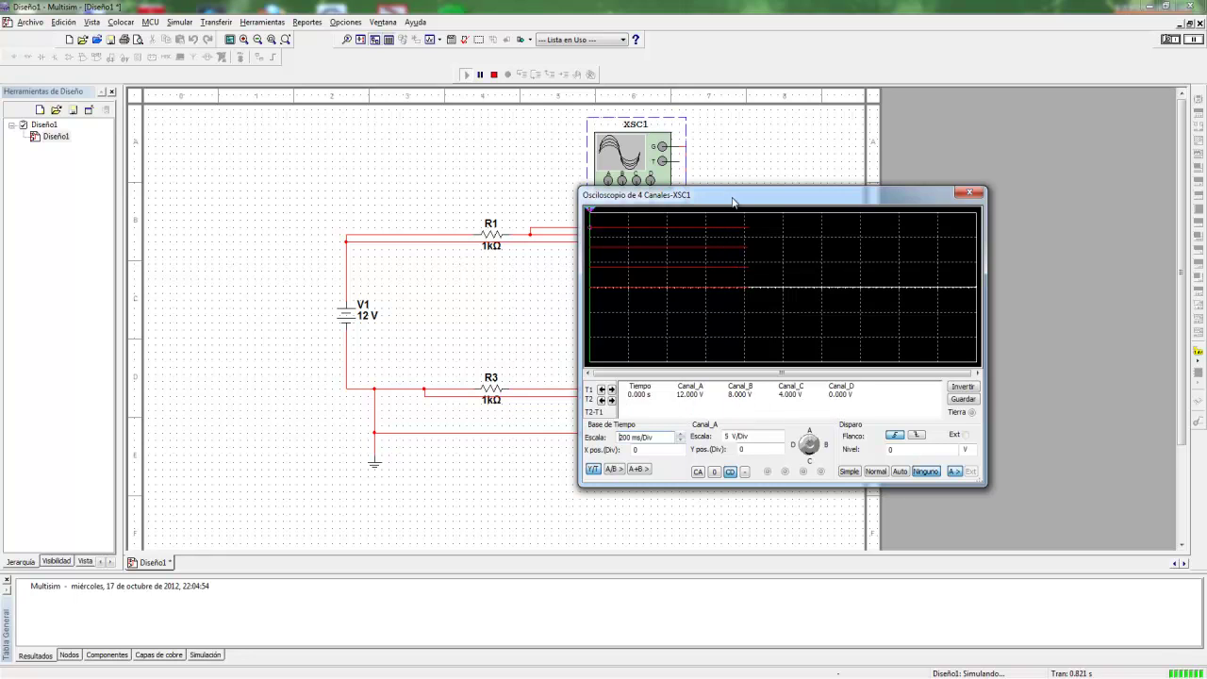
drag(731, 204, 762, 215)
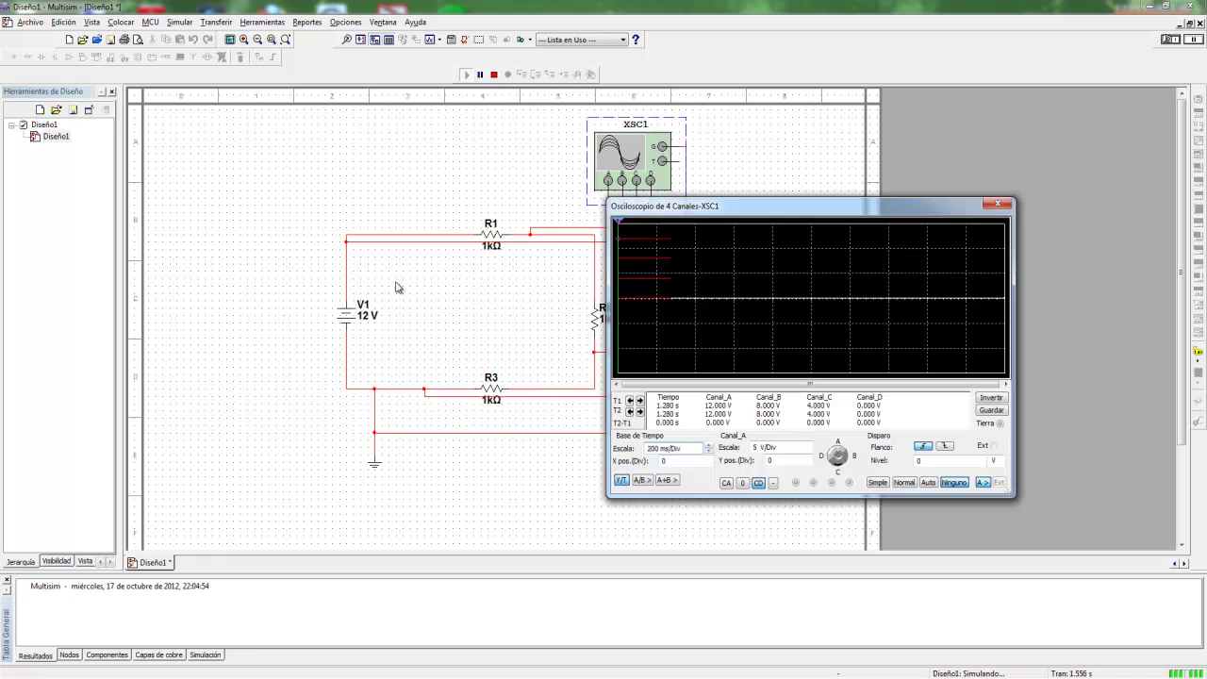
drag(764, 214, 839, 218)
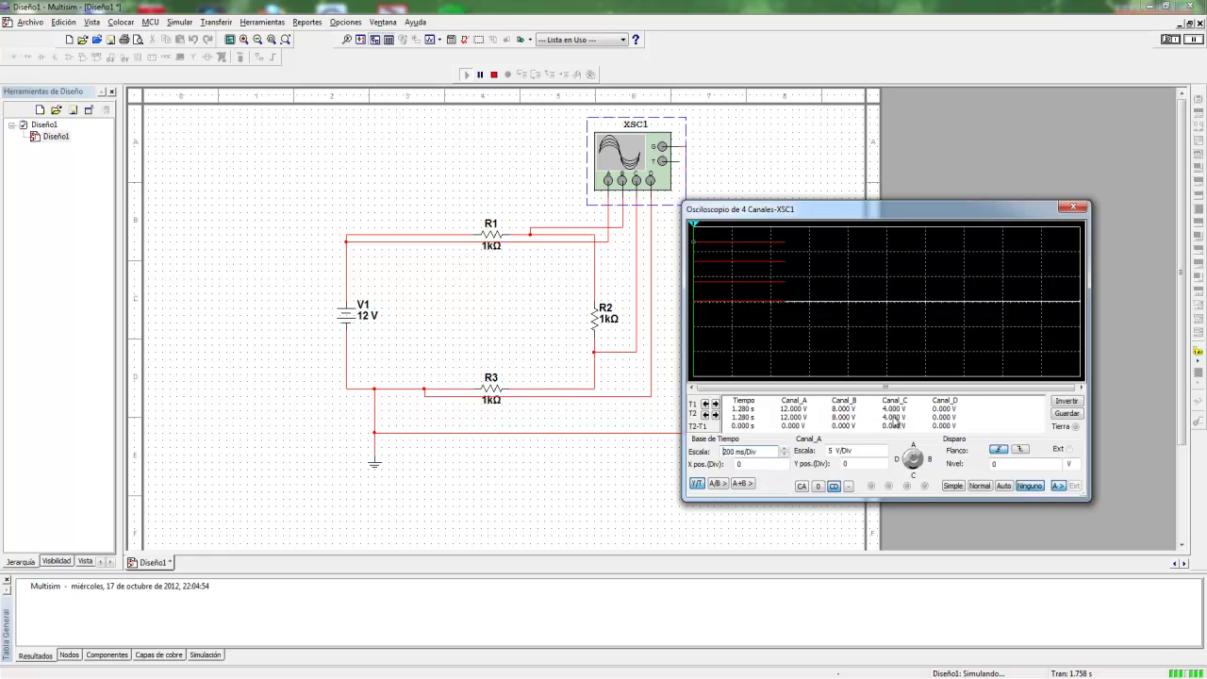
- Stop the simulation and replace the four-channel oscilloscope with an Agilent oscilloscope above the circuit
click(493, 73)
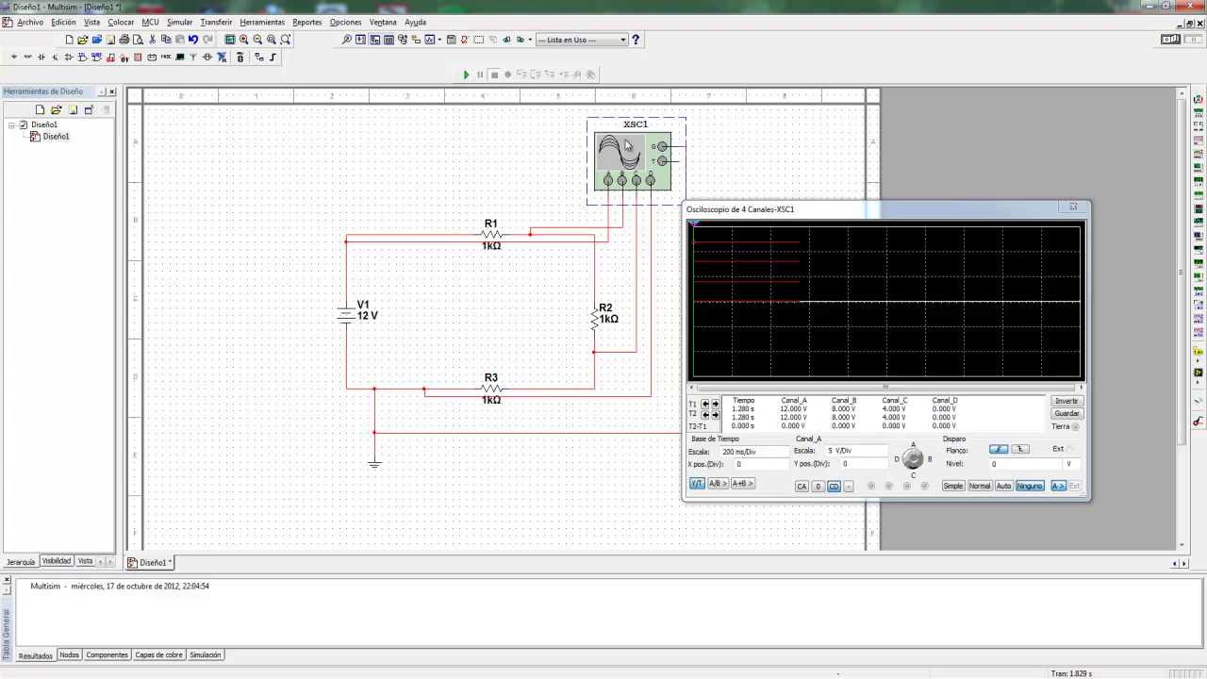
key(Delete)
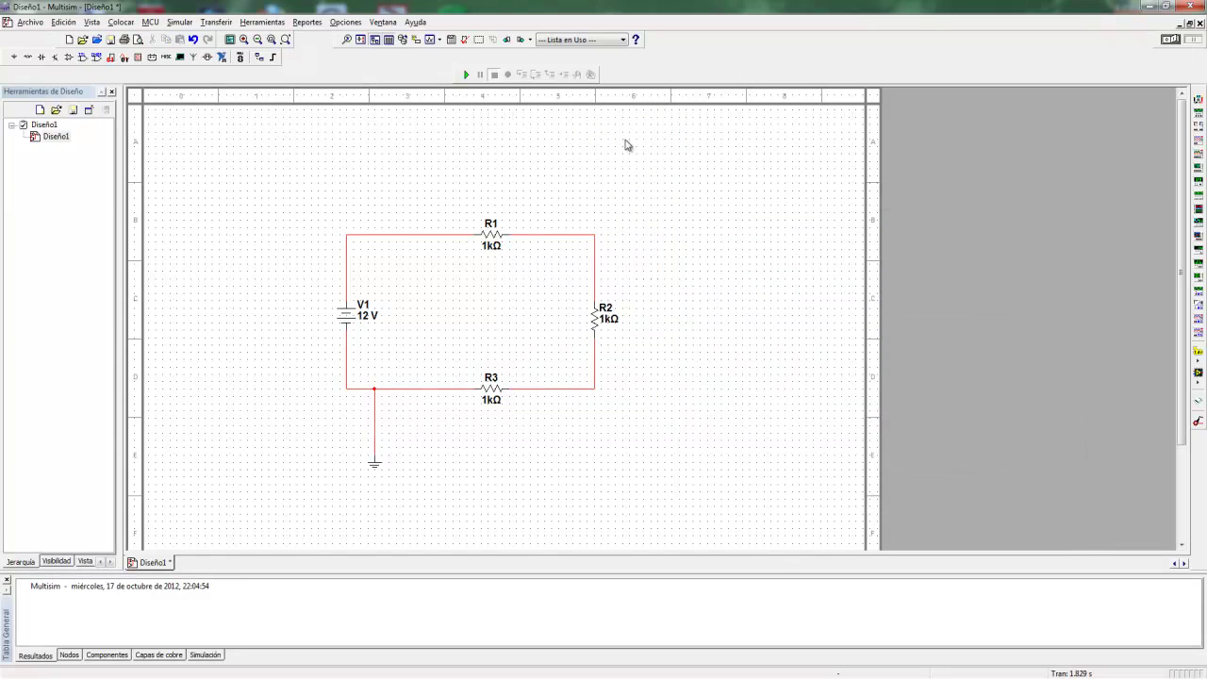
click(1198, 330)
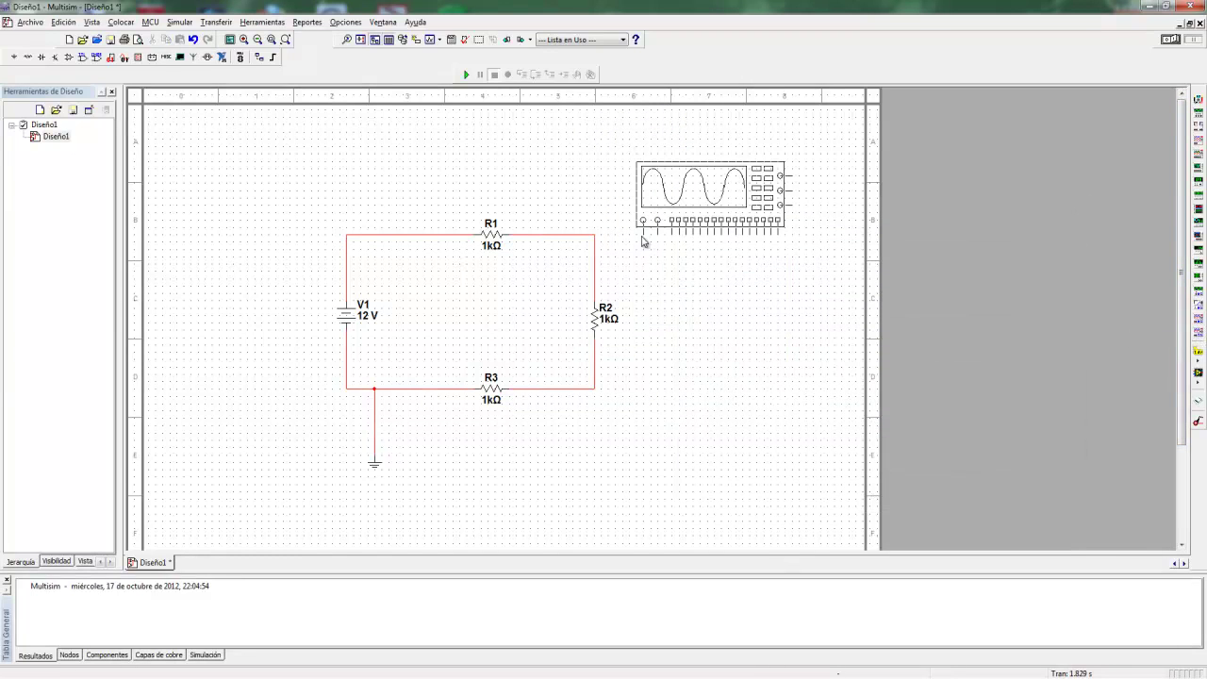
click(535, 191)
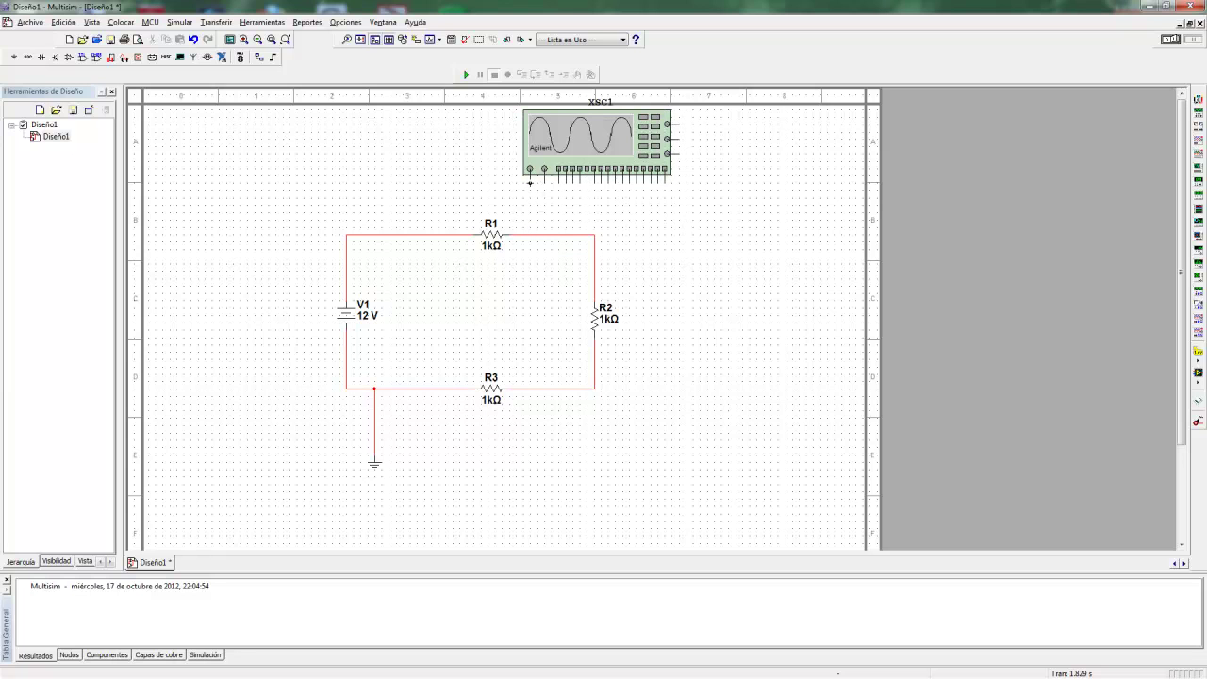
- Wire the Agilent oscilloscope's upper side terminal to ground, its first channel to V1–R1 and its second to R1–R2, and run the simulation
click(668, 123)
click(375, 433)
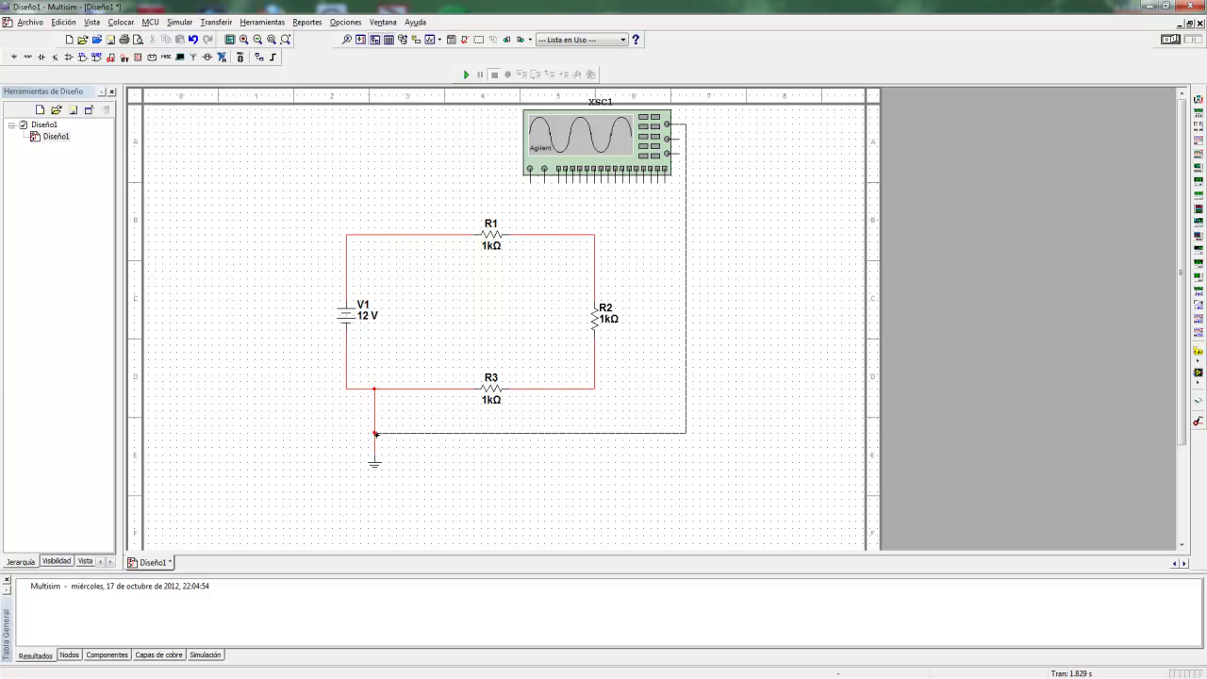
click(530, 170)
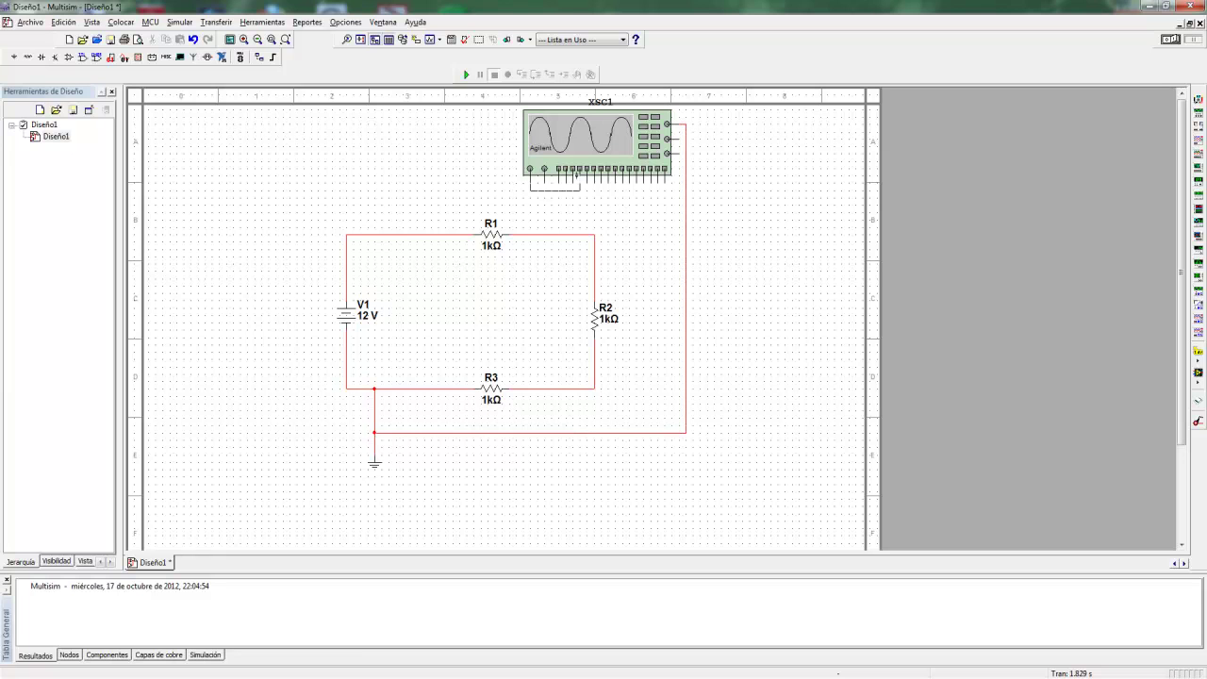
click(347, 233)
click(544, 168)
click(573, 233)
click(466, 75)
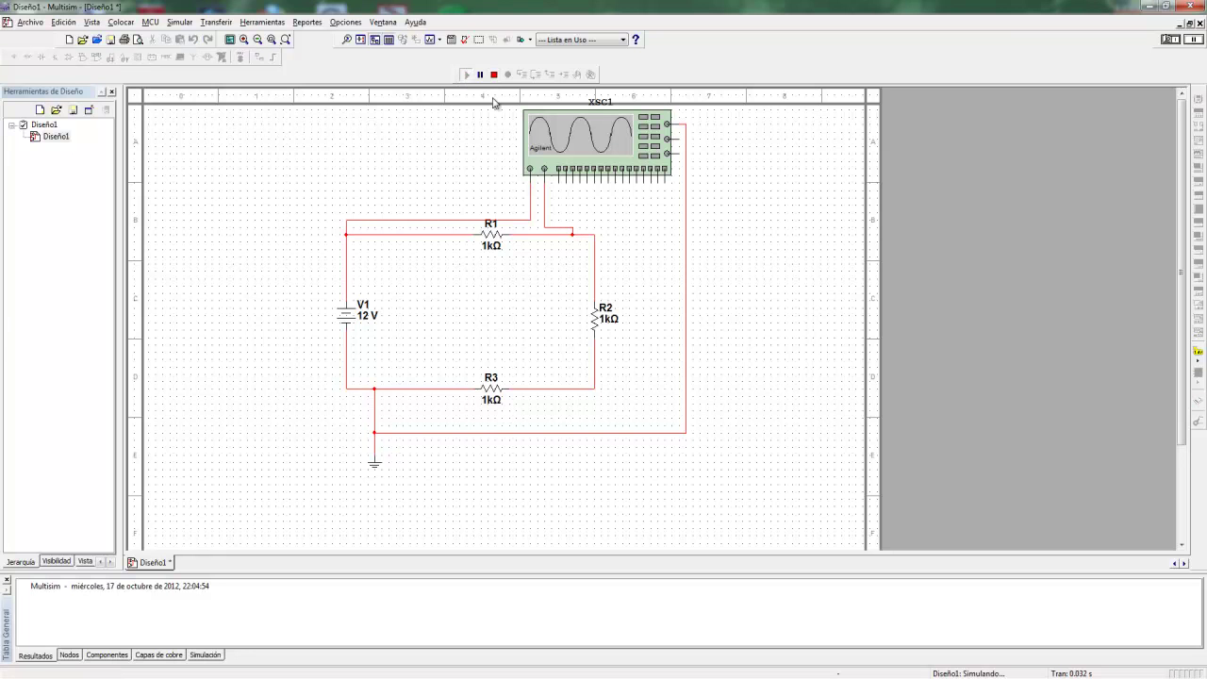
- Open the Agilent oscilloscope's front panel, power it on with channel 2 also displayed, and place the panel clear of the circuit
double_click(595, 135)
drag(689, 213, 871, 213)
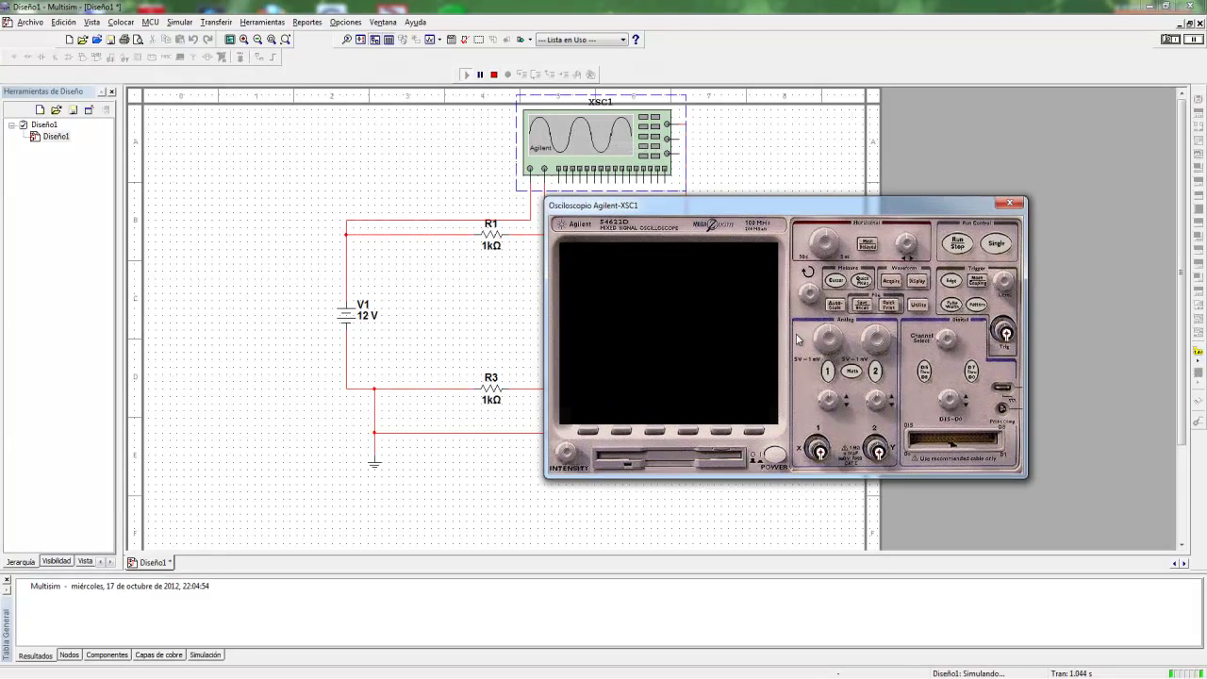
click(774, 455)
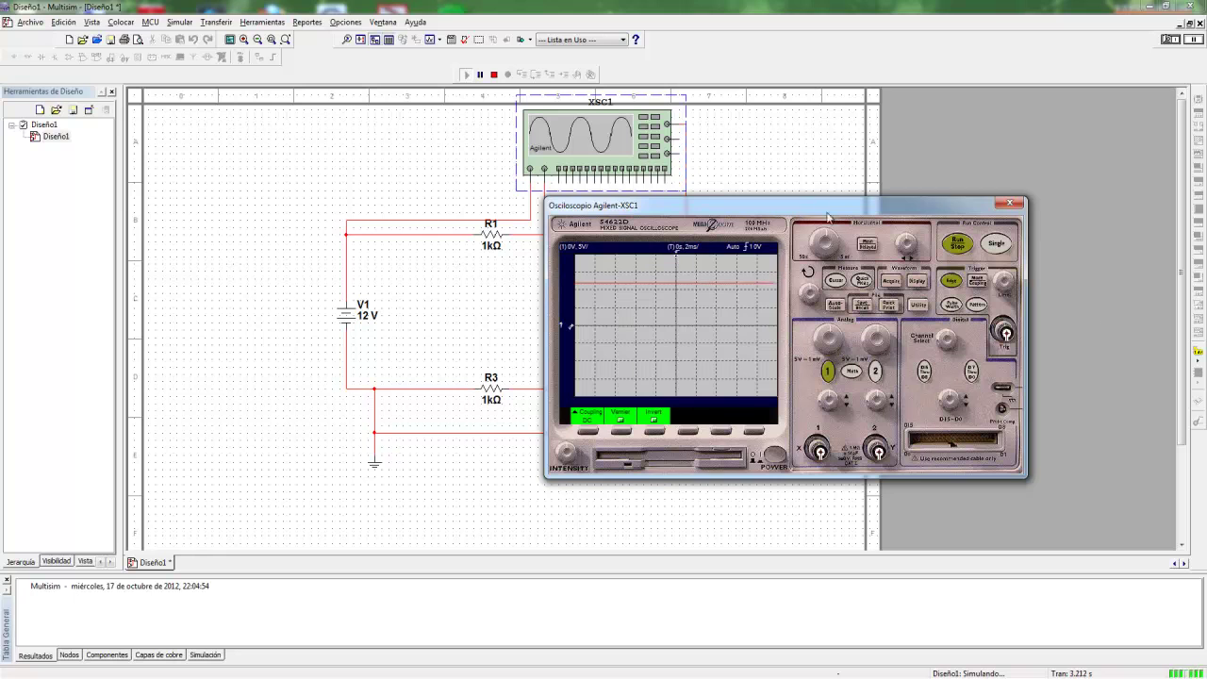
drag(810, 205, 875, 201)
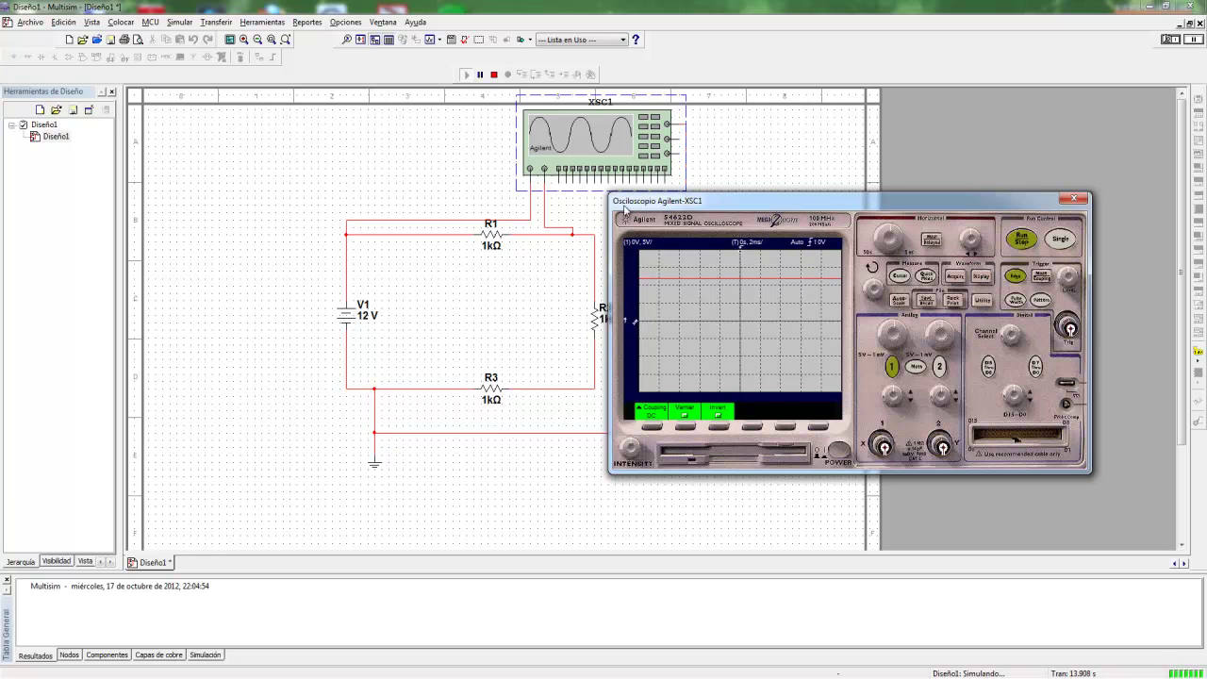
click(941, 370)
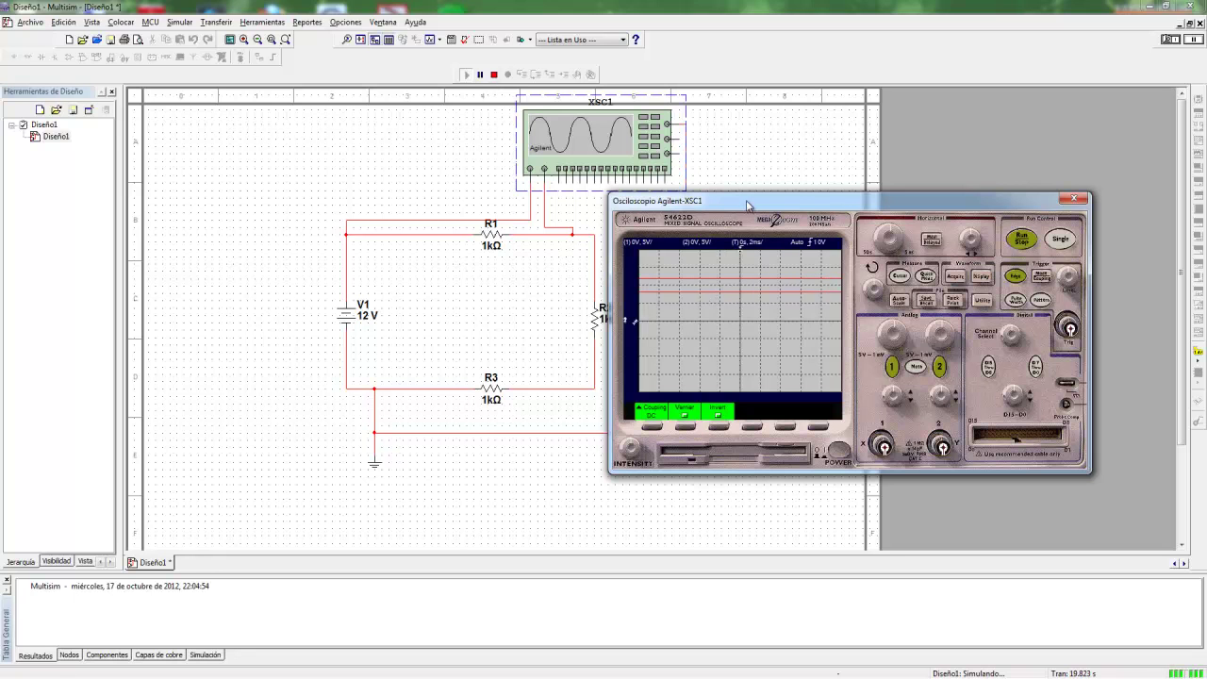
drag(747, 205, 779, 210)
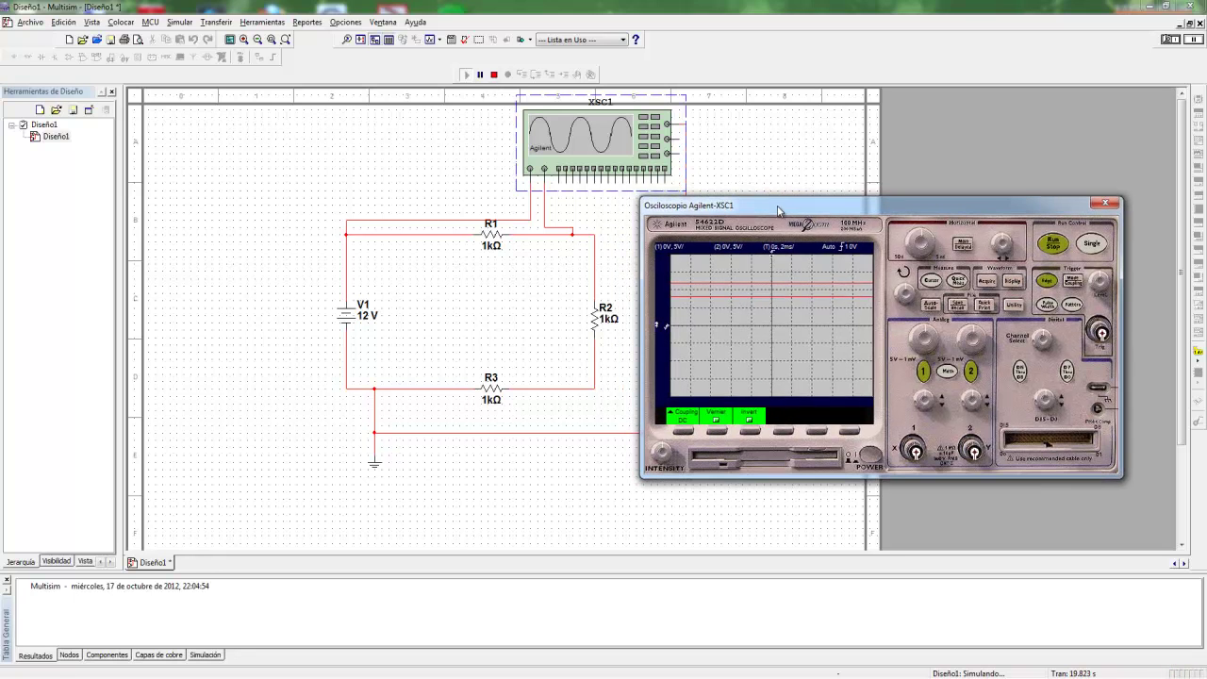
- Stop the simulation, rewire the Agilent oscilloscope's first channel to R2–R3 and its second to the grounded side of R3, and rerun it
click(493, 75)
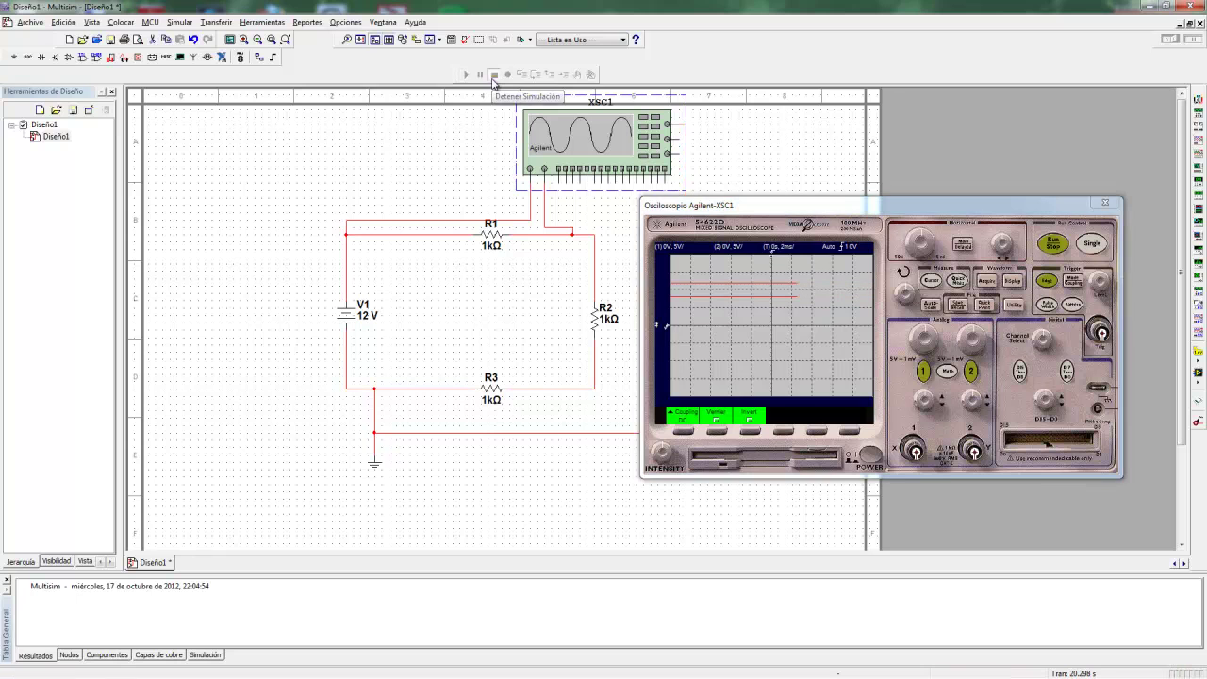
click(518, 219)
key(Delete)
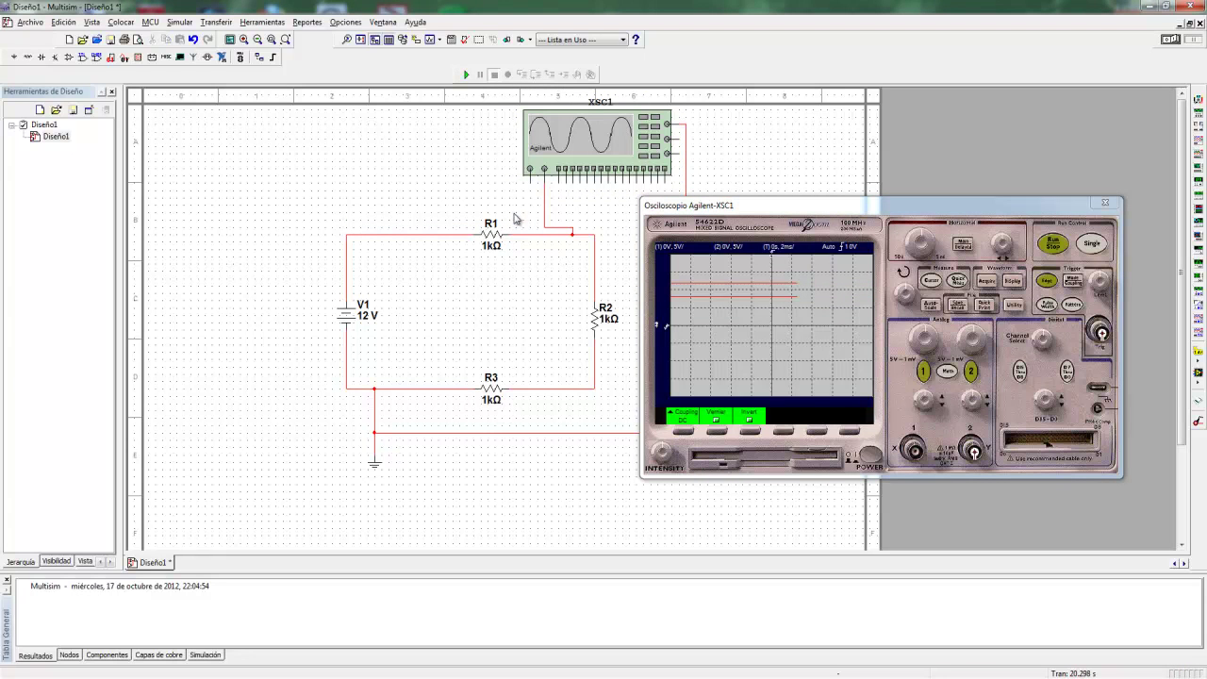
click(530, 169)
click(594, 358)
key(Escape)
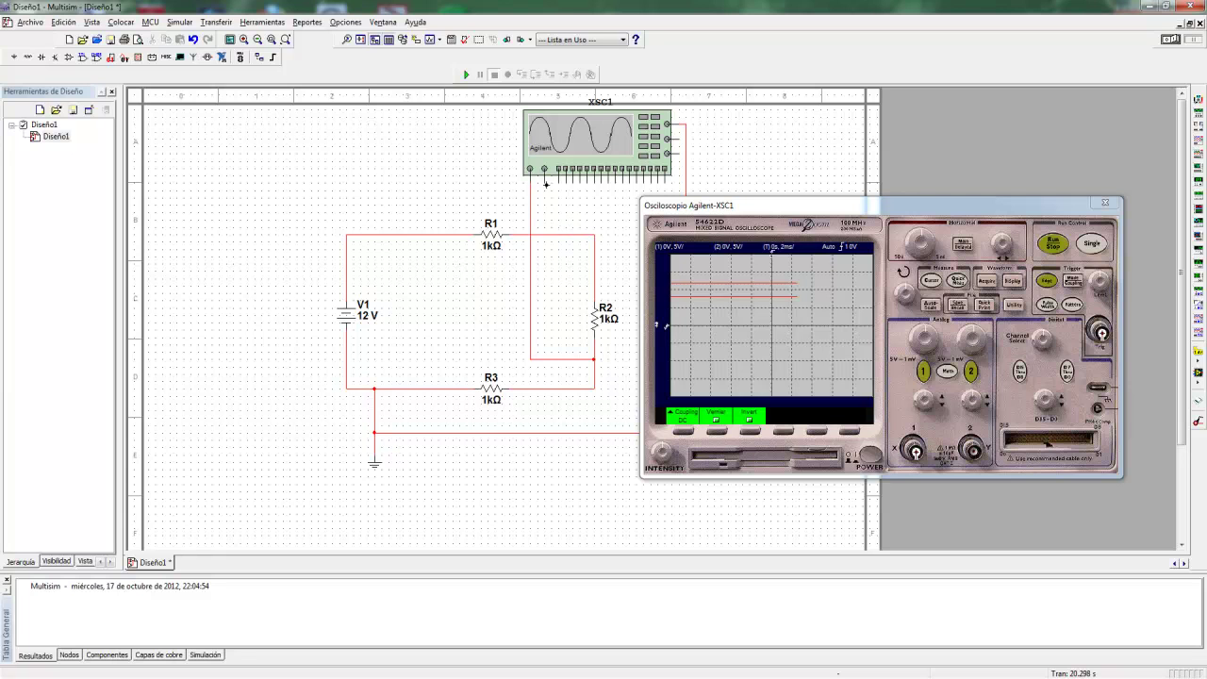
click(430, 387)
key(F5)
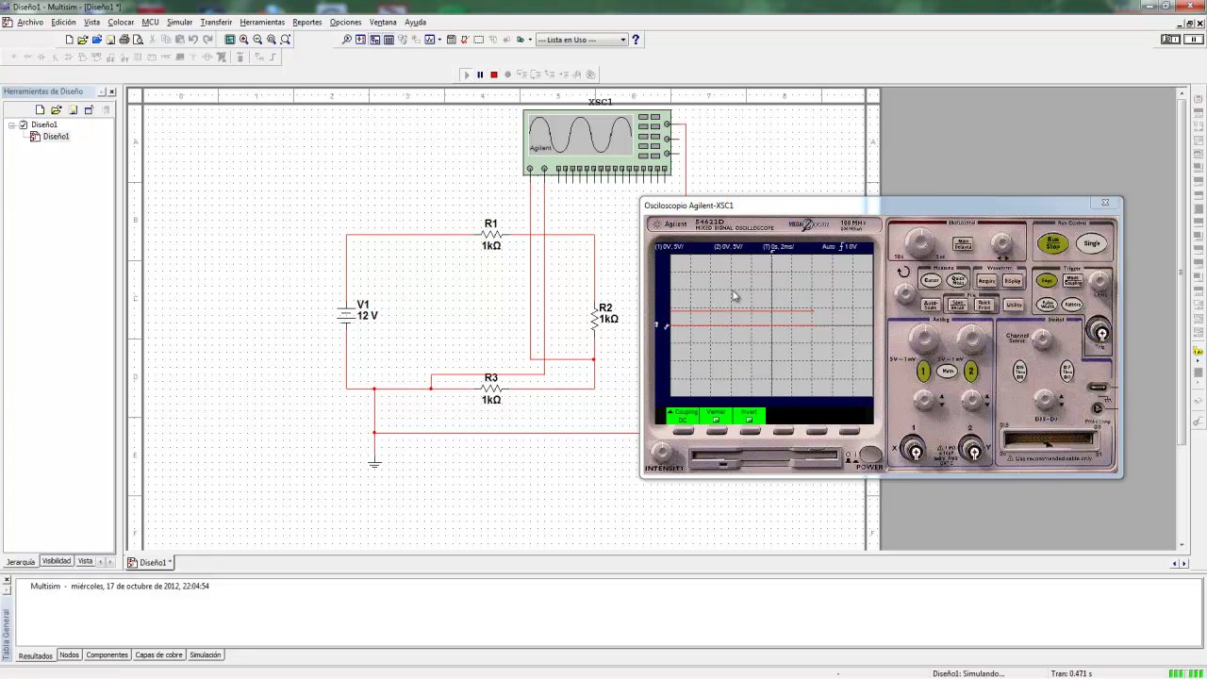
click(648, 343)
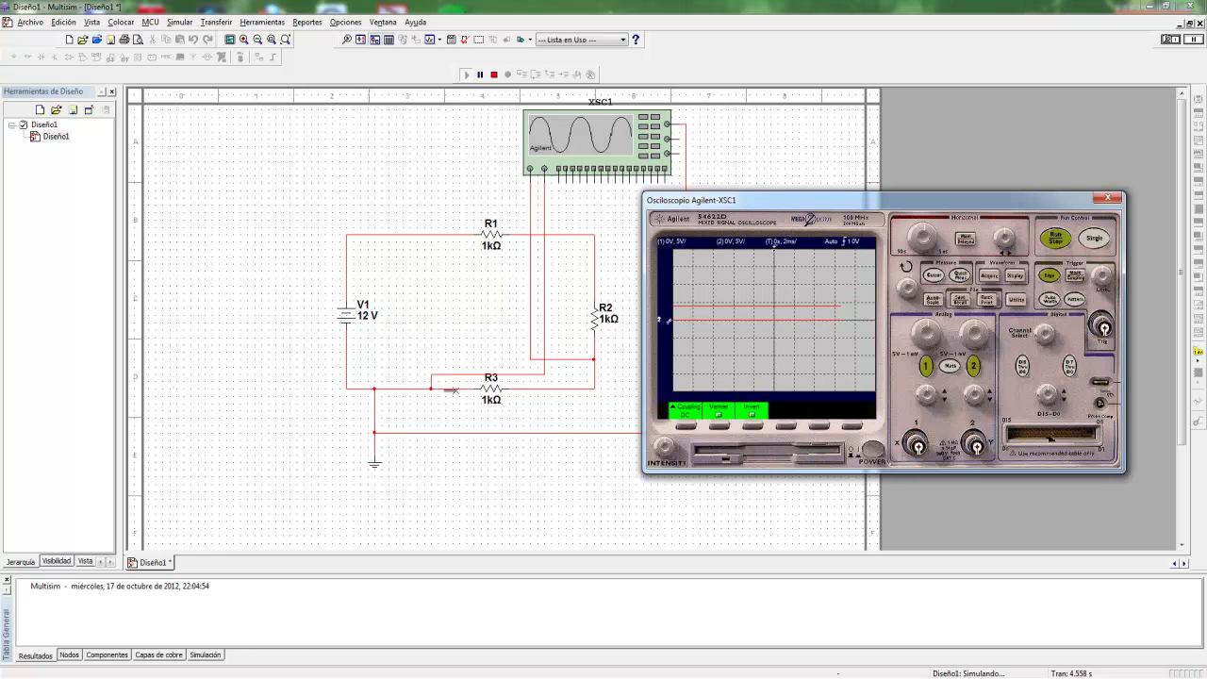
- Stop the simulation and replace the Agilent oscilloscope with a Tektronix oscilloscope above R2
click(493, 73)
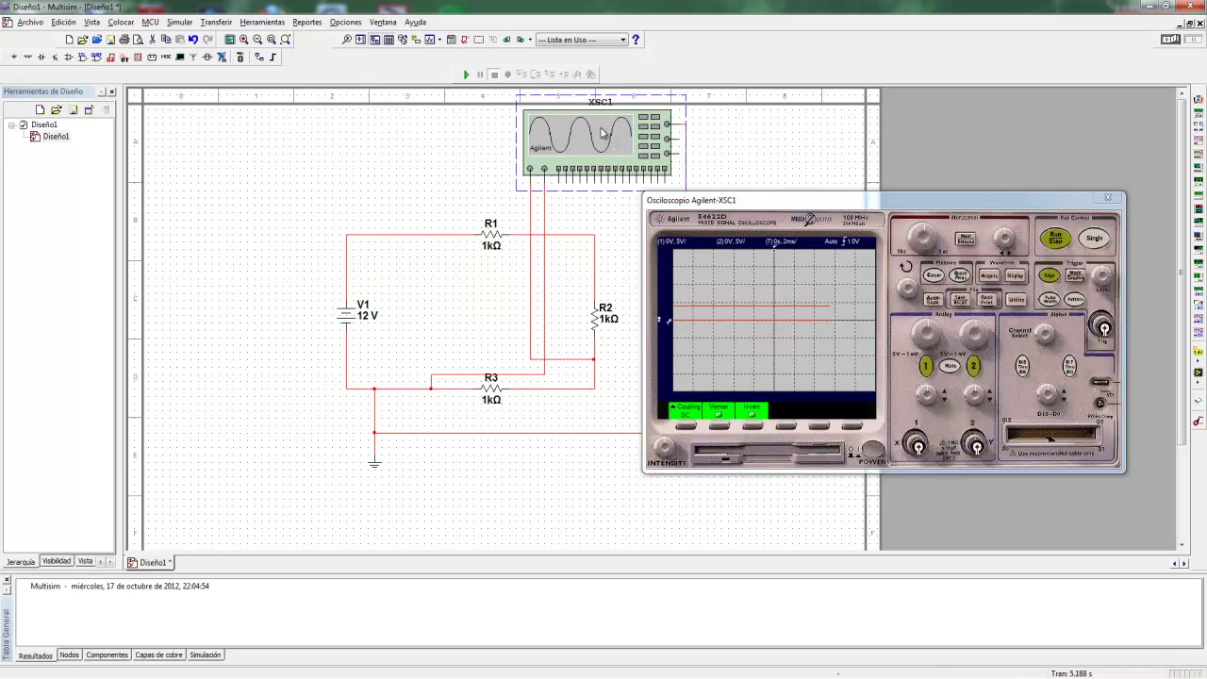
key(Delete)
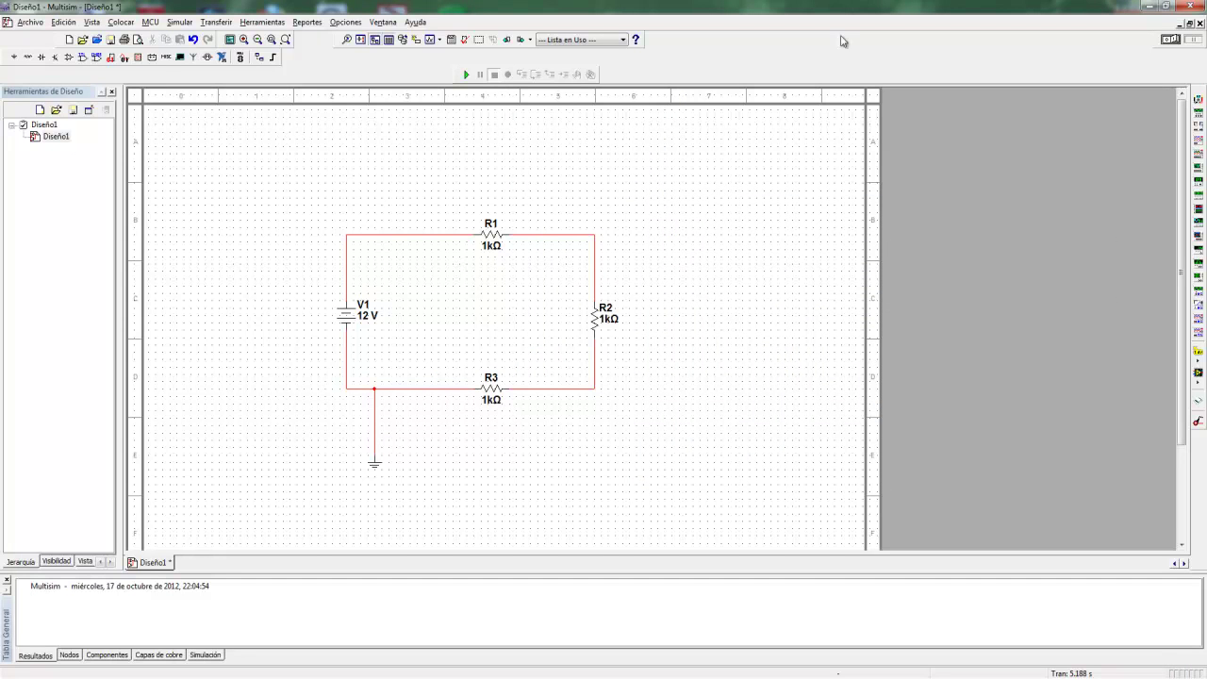
click(1197, 332)
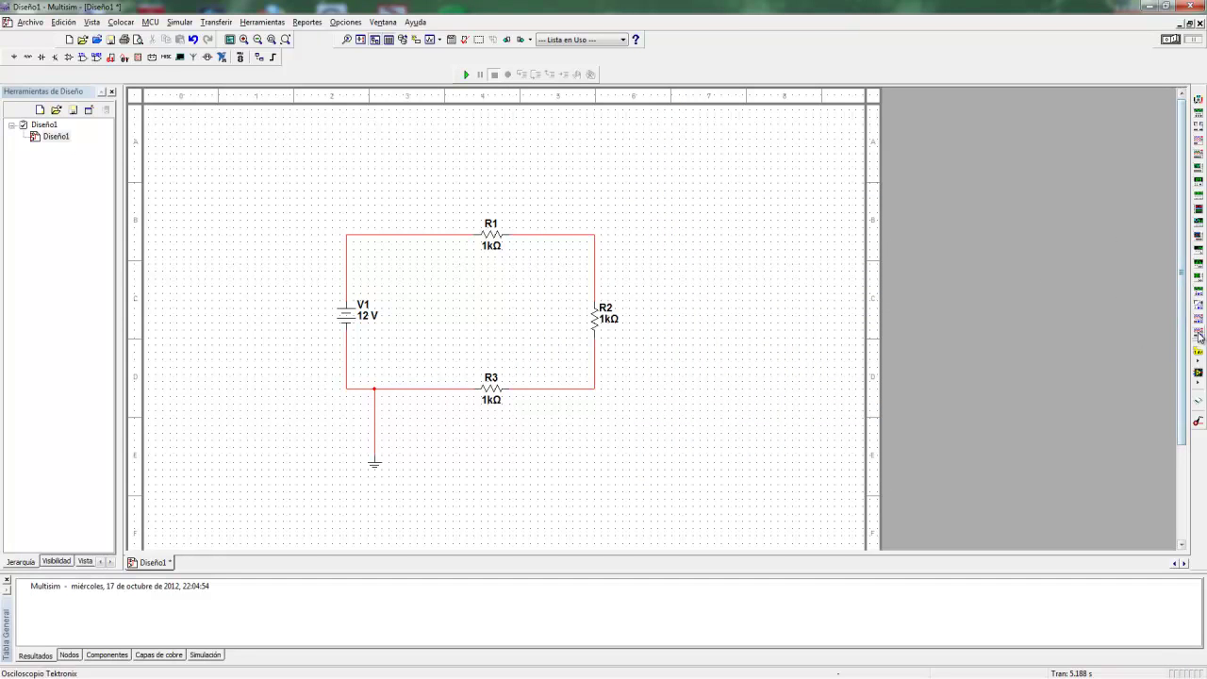
click(671, 200)
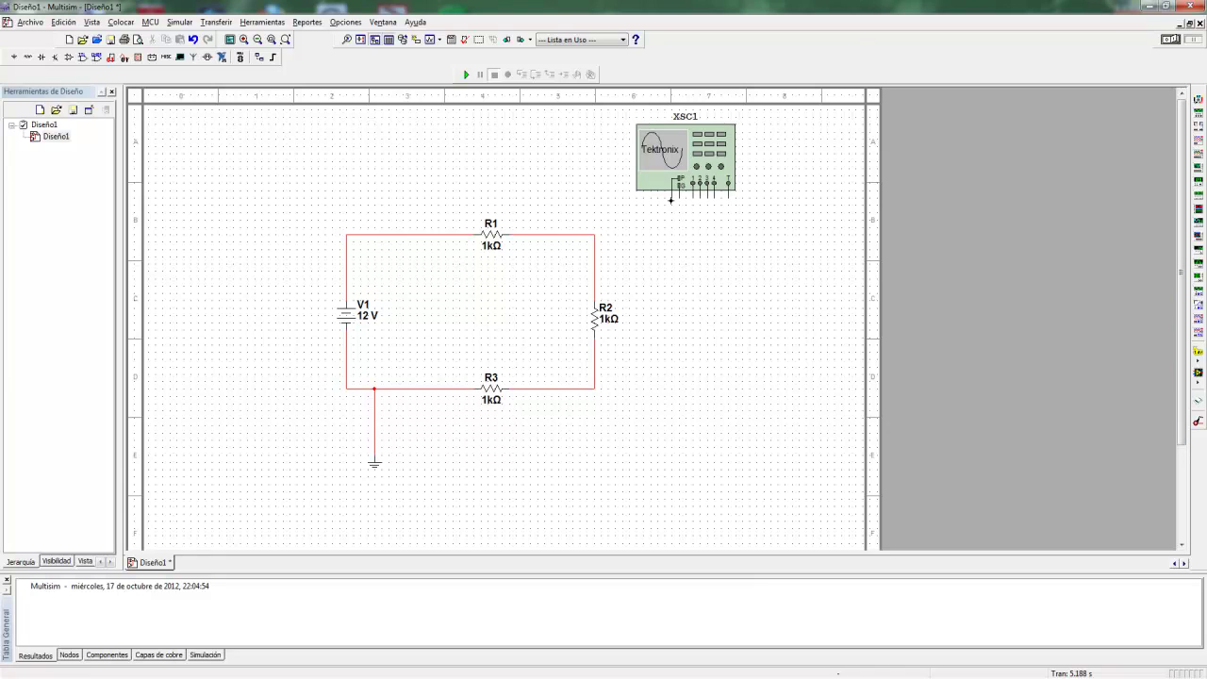
drag(675, 173, 653, 172)
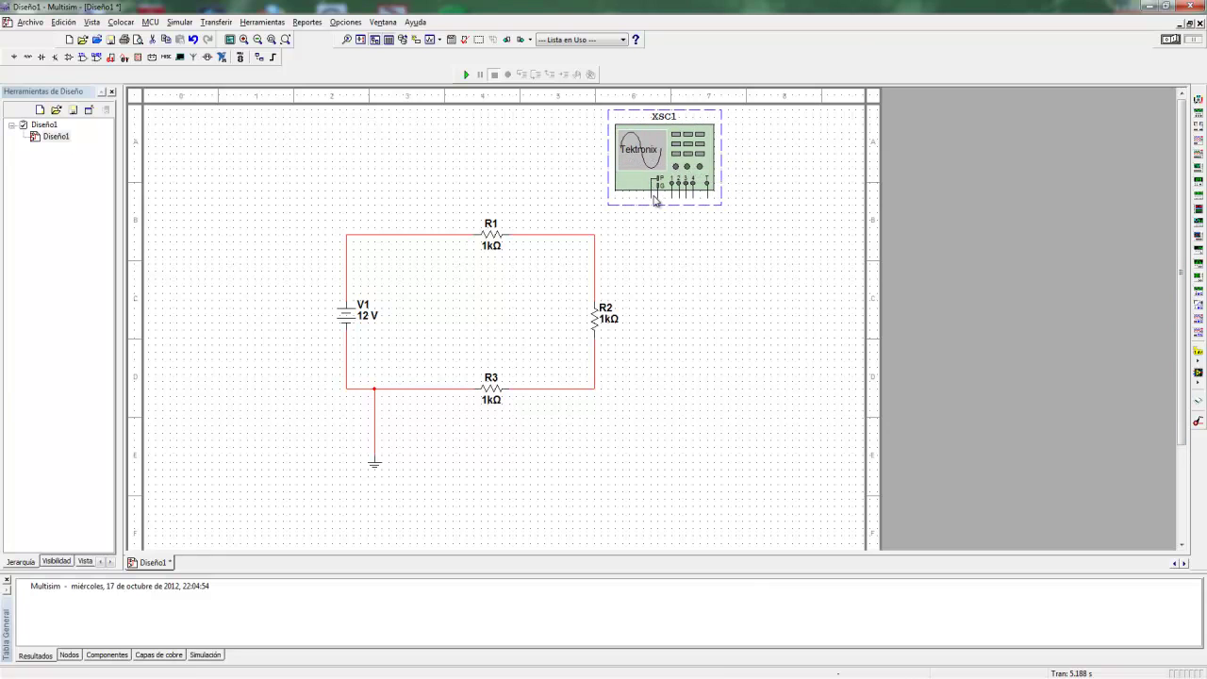
- Wire the Tektronix oscilloscope's G terminal to the circuit ground and its channel 1 to the V1–R1 node
click(657, 201)
click(657, 199)
click(375, 410)
click(671, 196)
click(346, 234)
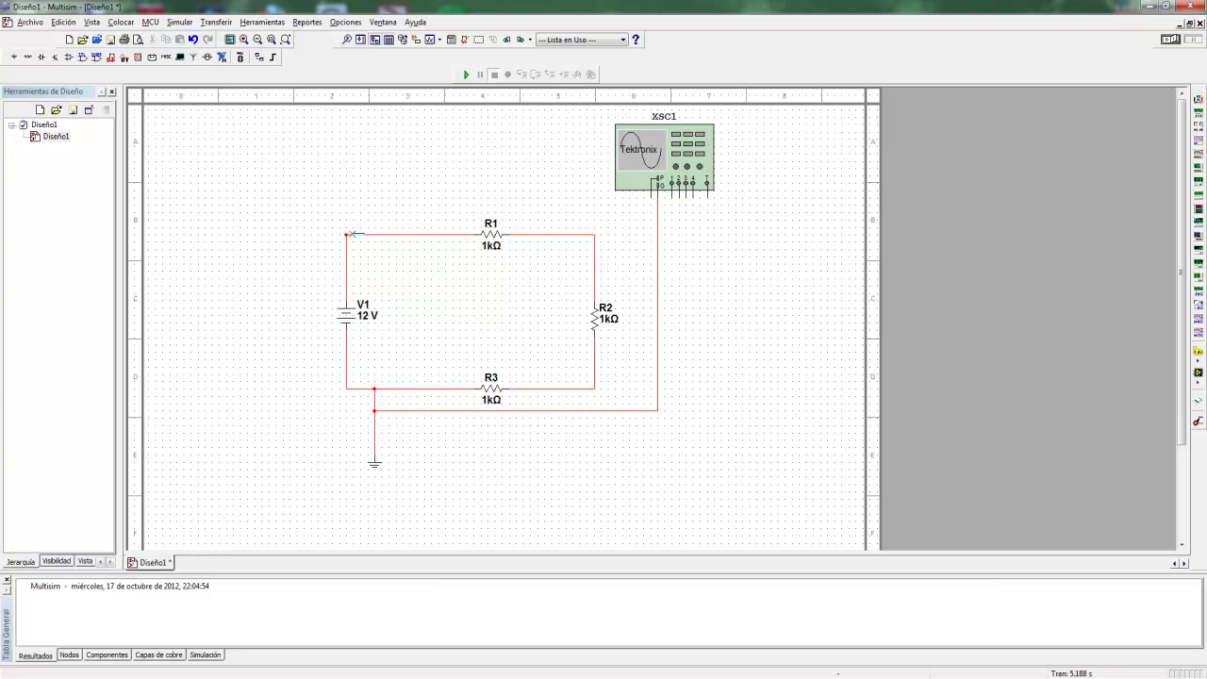
- Wire the Tektronix oscilloscope's channel 2 to R1–R2, channel 3 to R2–R3 and channel 4 to the grounded side of R3
click(678, 185)
click(544, 233)
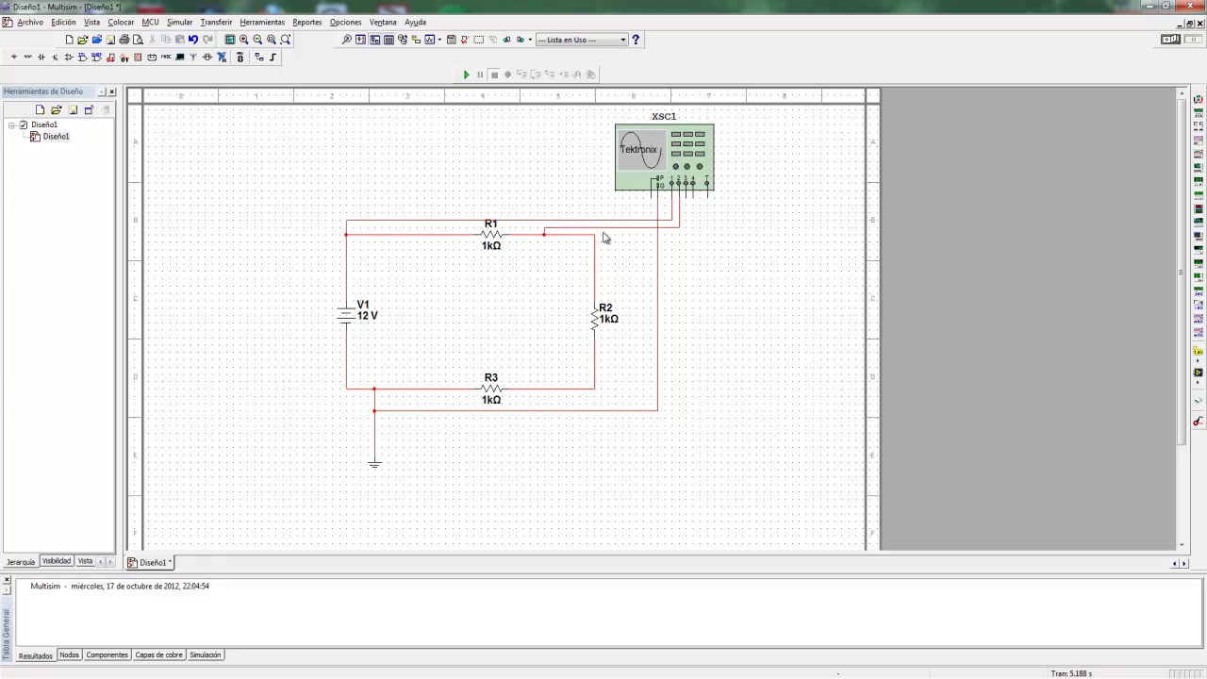
click(594, 359)
click(693, 184)
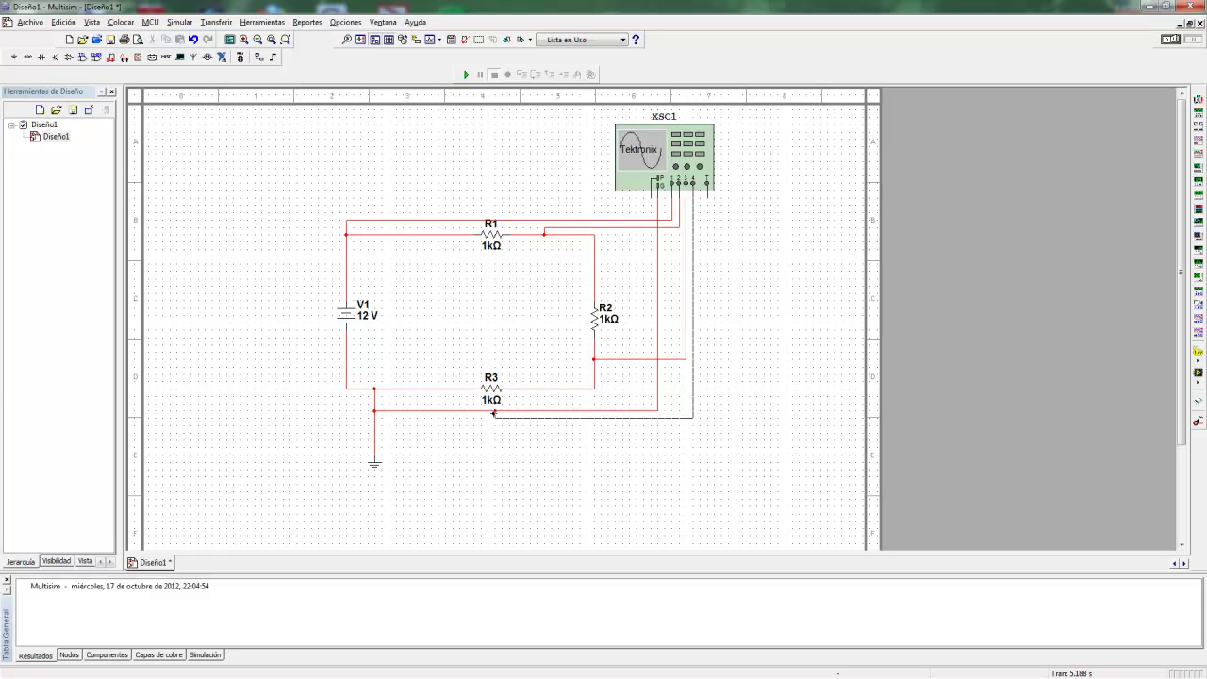
click(452, 389)
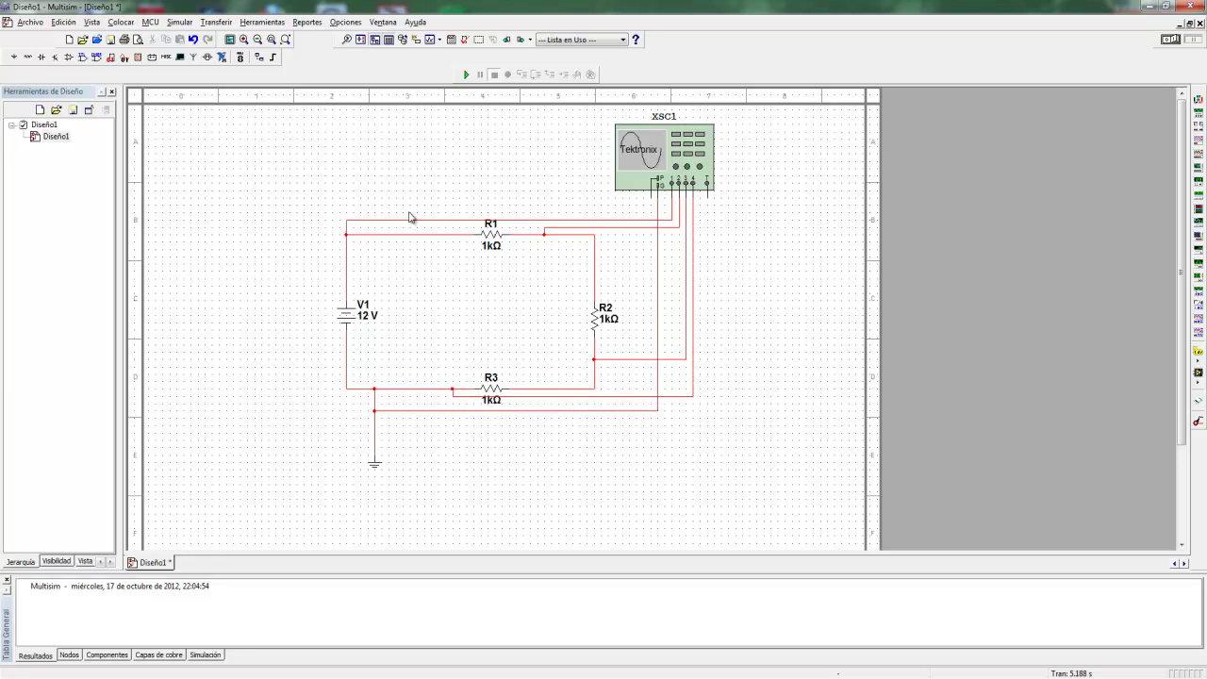
click(544, 233)
- Run the simulation, then open the Tektronix oscilloscope's front panel and power it on
click(466, 74)
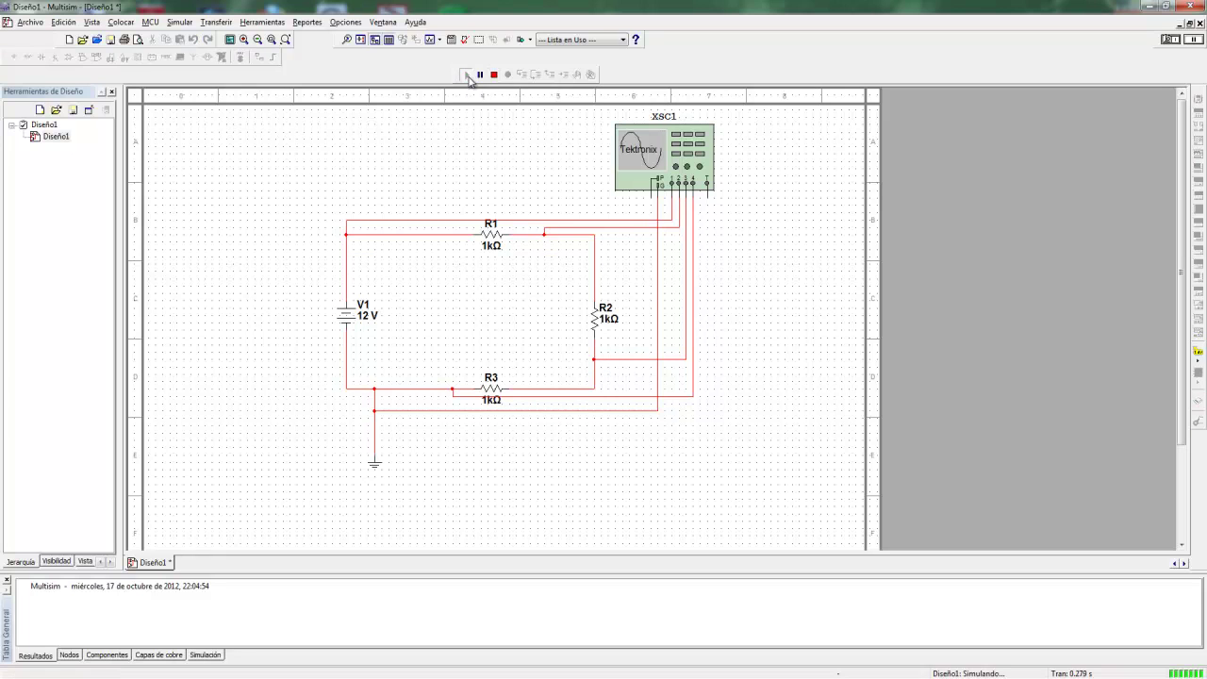
double_click(664, 138)
drag(682, 232, 877, 256)
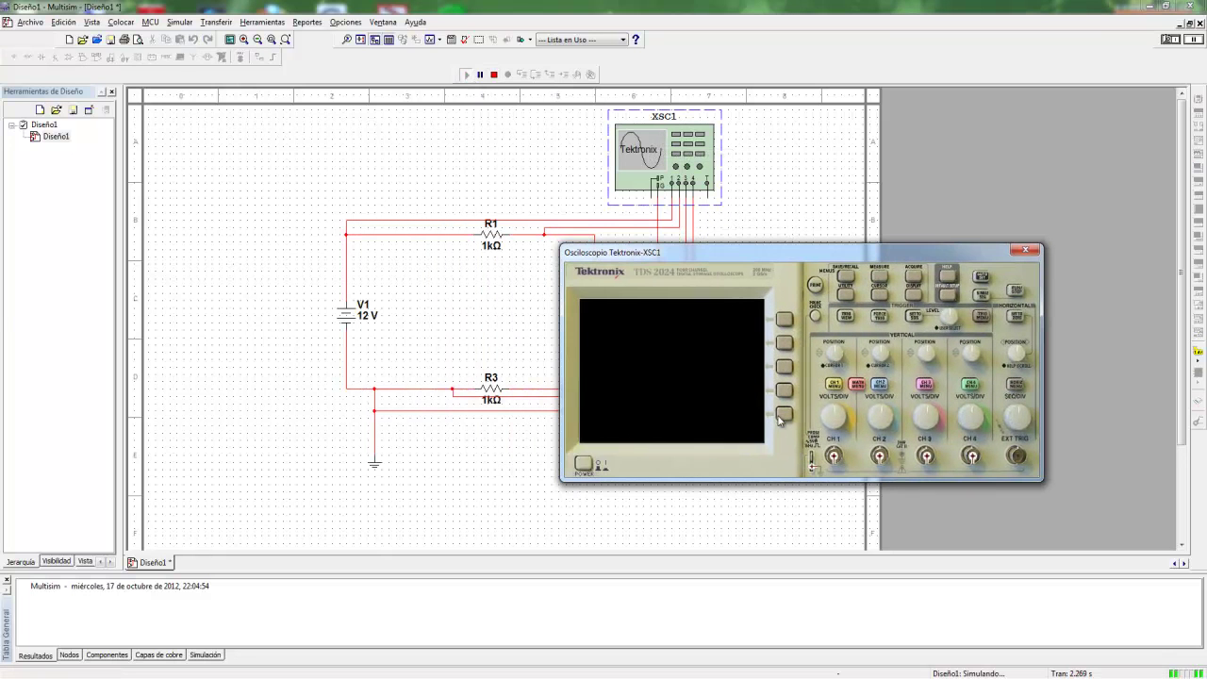
click(581, 466)
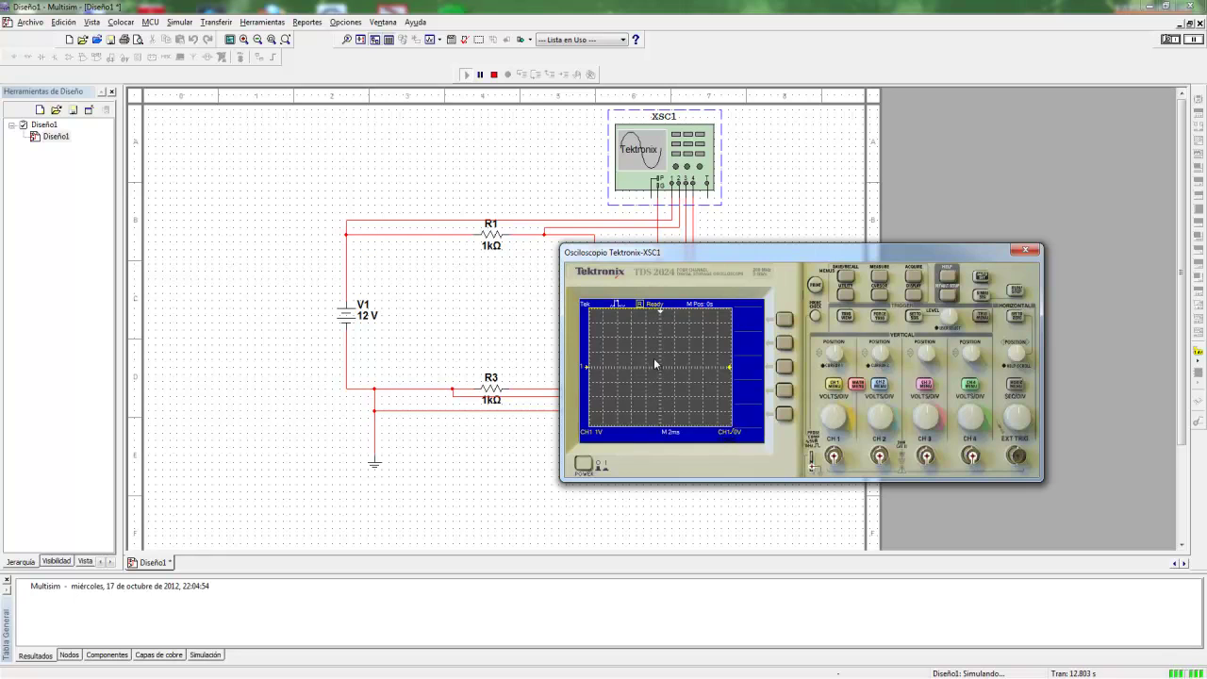
- Display channels 2, 3 and 4 alongside channel 1, set all four to 5 V per division, and move the panel clear of the resistors
click(835, 415)
click(879, 385)
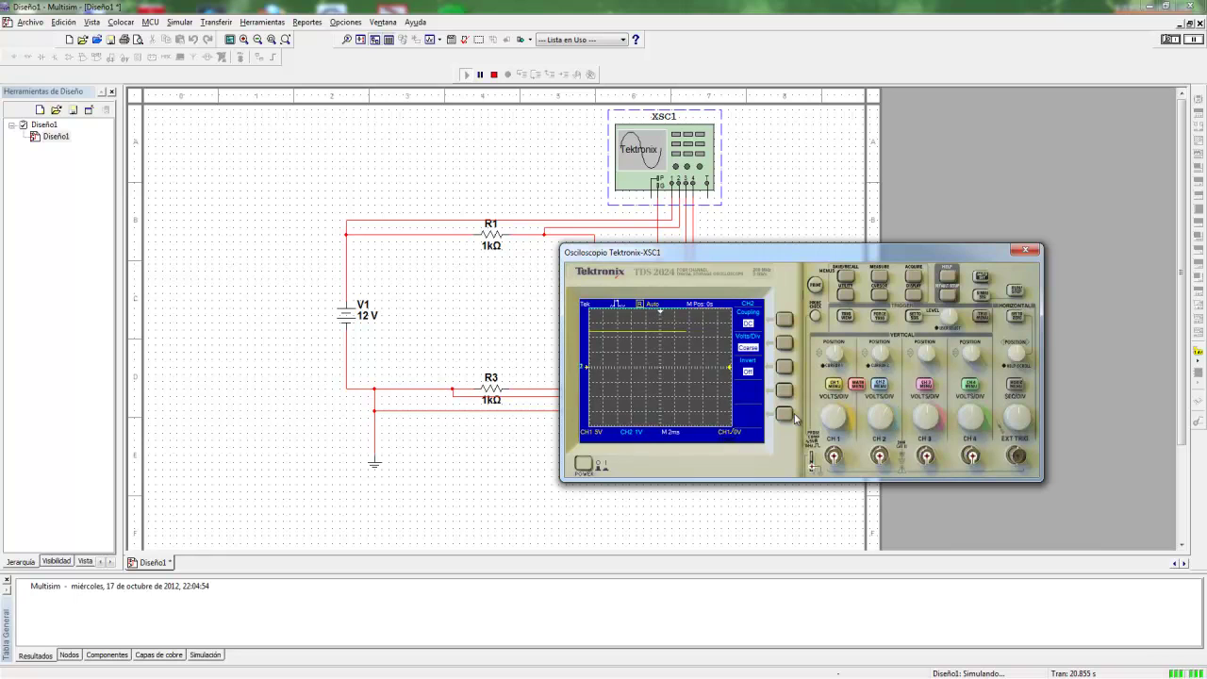
click(896, 419)
click(895, 419)
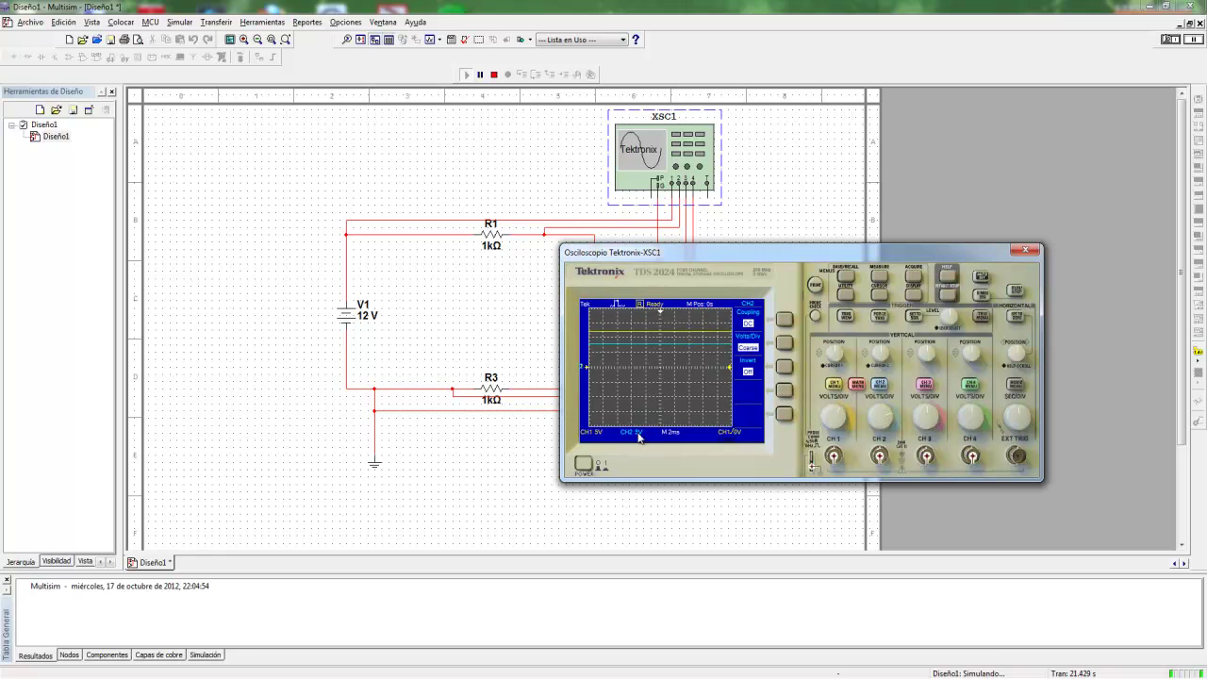
click(925, 385)
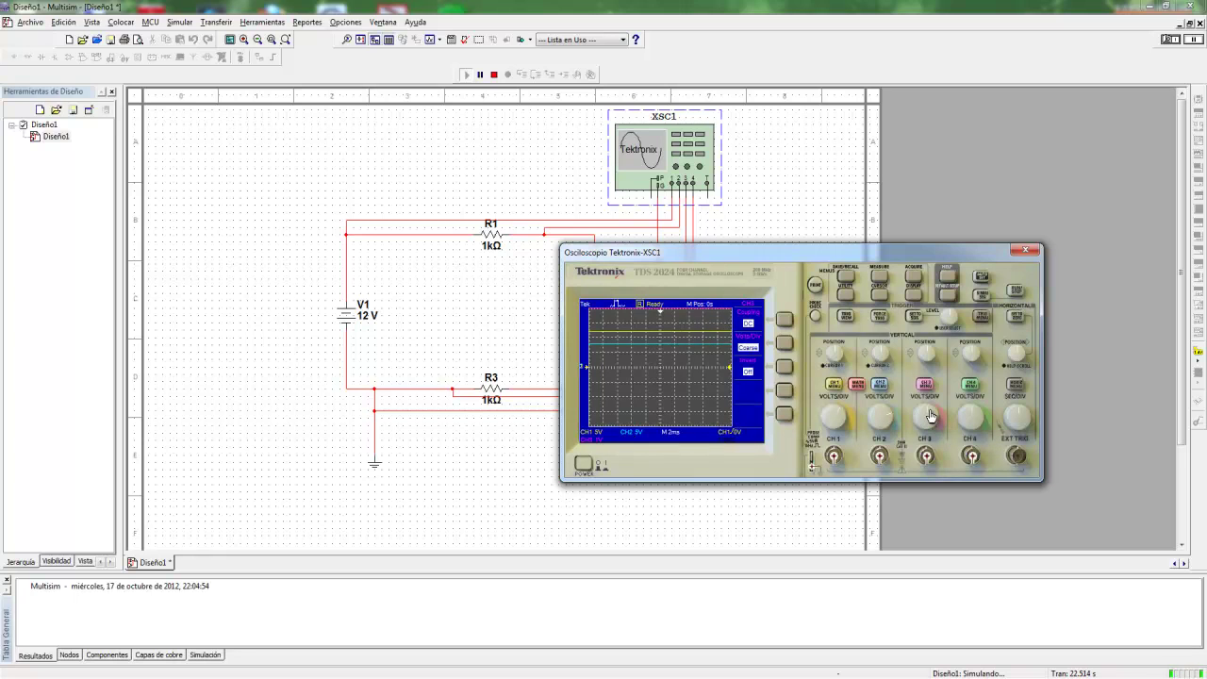
click(970, 385)
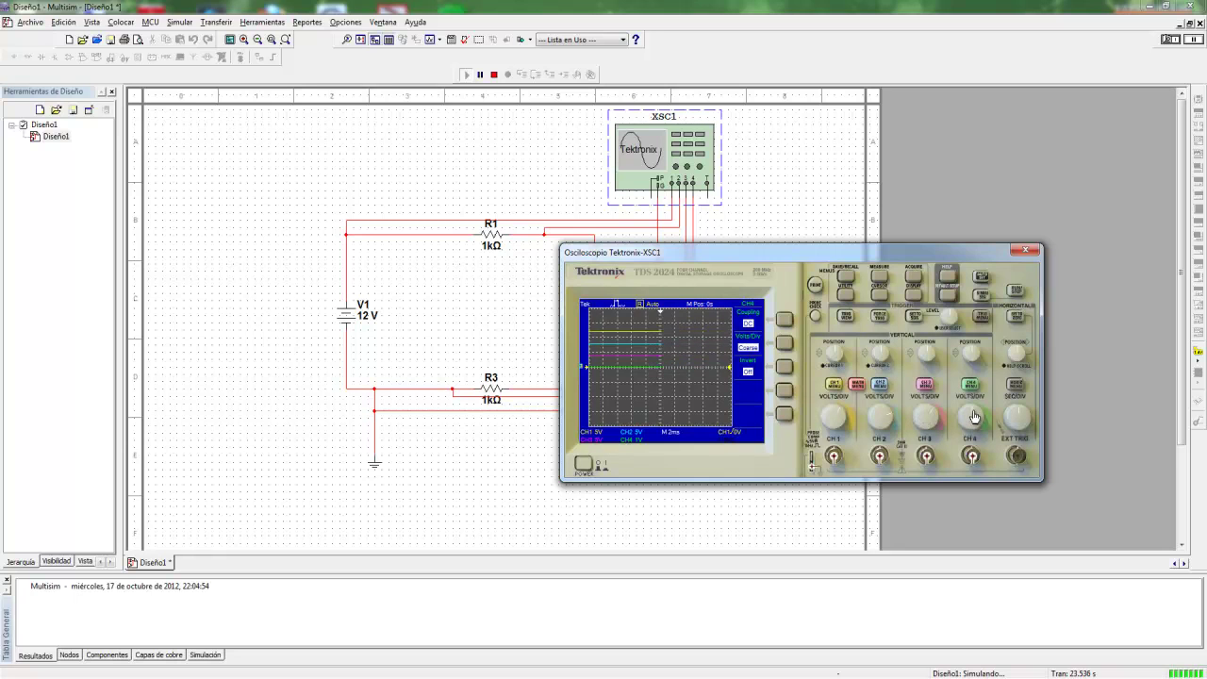
mouse_move(965, 412)
mouse_down()
mouse_move(1015, 451)
mouse_move(981, 401)
mouse_move(922, 458)
mouse_move(999, 428)
mouse_move(937, 443)
mouse_move(962, 391)
mouse_move(954, 425)
mouse_move(989, 385)
mouse_move(928, 462)
mouse_move(985, 407)
mouse_move(948, 418)
mouse_move(993, 394)
mouse_move(968, 448)
mouse_move(1003, 424)
mouse_move(1010, 441)
mouse_move(945, 459)
mouse_move(1003, 399)
mouse_move(936, 420)
mouse_move(990, 426)
mouse_move(951, 405)
mouse_move(1005, 407)
mouse_move(983, 459)
mouse_move(984, 422)
mouse_move(934, 432)
mouse_move(970, 403)
mouse_move(981, 412)
mouse_up()
drag(702, 259, 816, 238)
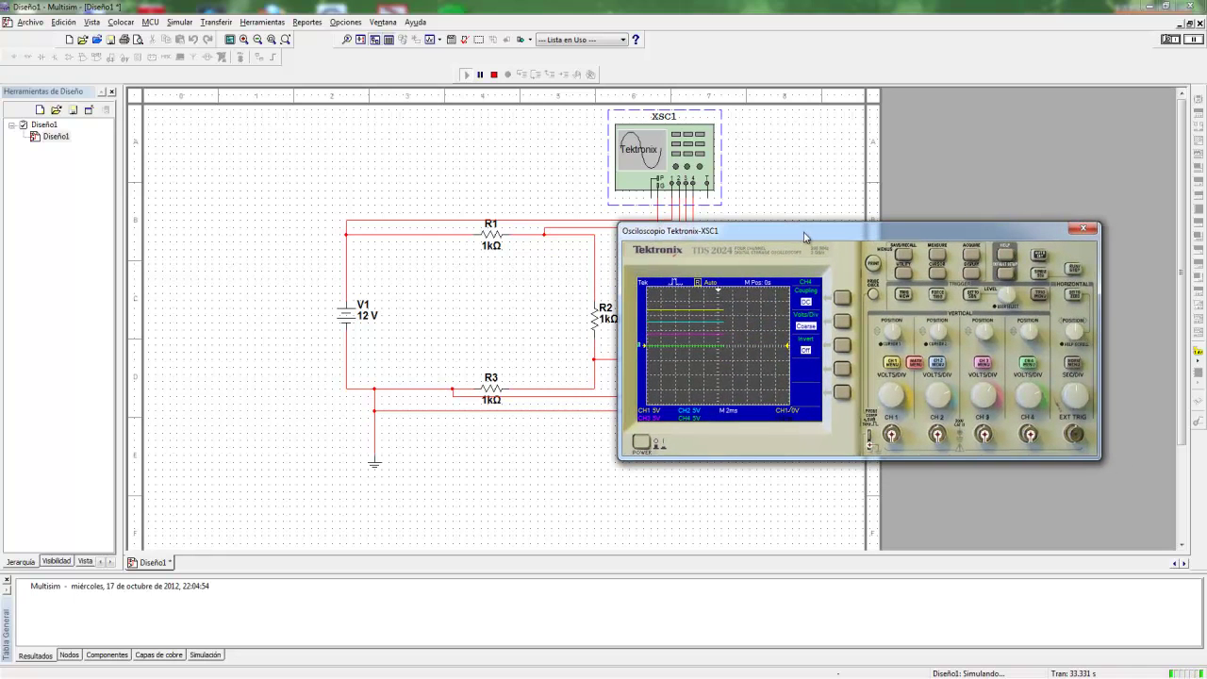
- Stop the simulation and delete the Tektronix oscilloscope from the schematic
click(493, 74)
click(760, 230)
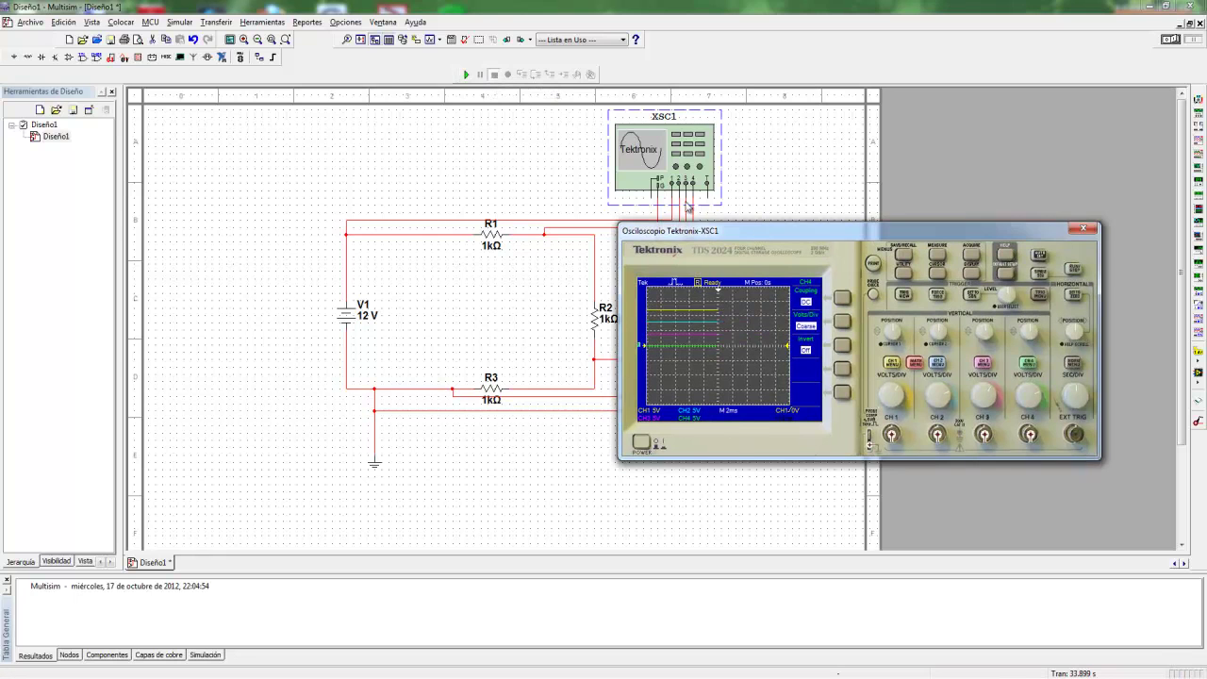
click(658, 164)
key(Delete)
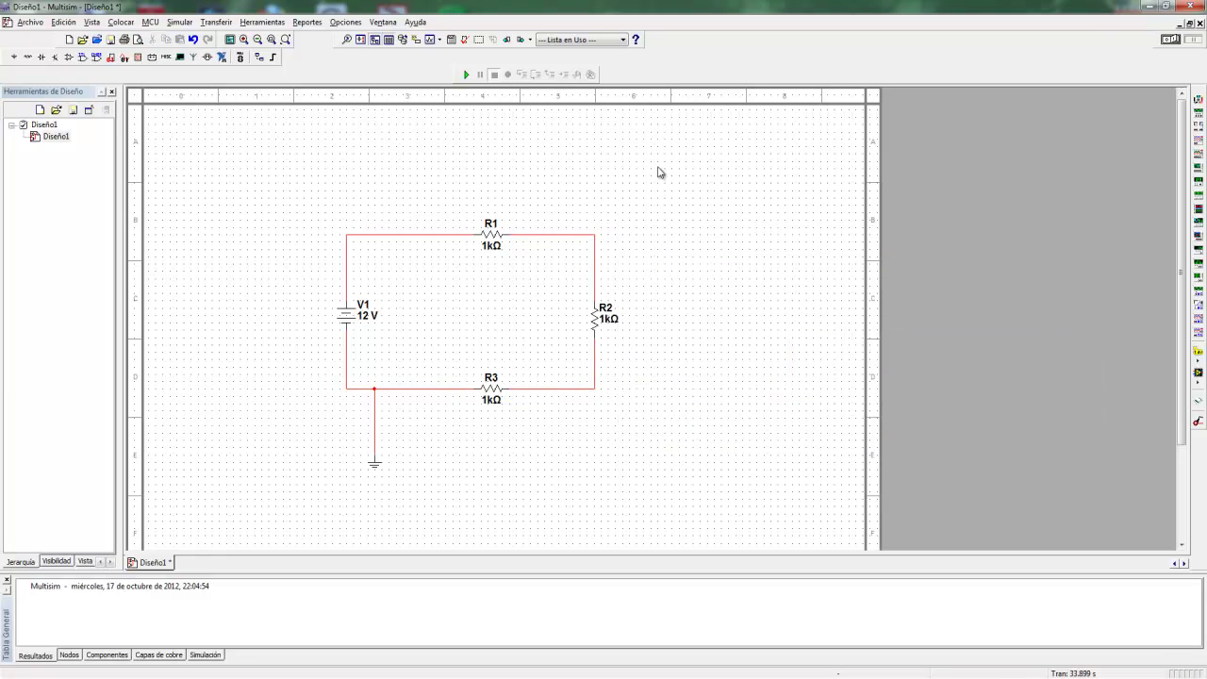